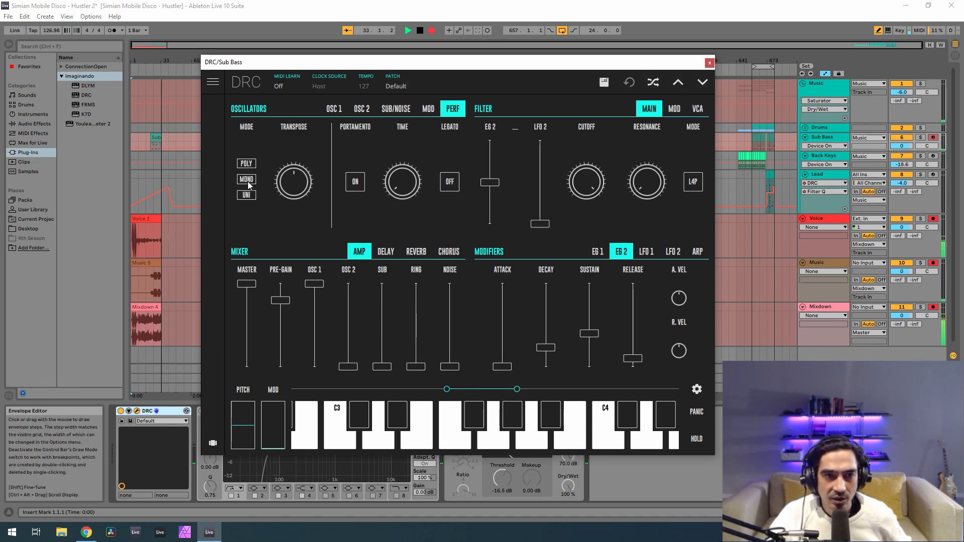
Step: Set the Sub Bass synth to mono mode with a sine waveform on oscillator 1, and raise the pre-gain slightly
{"action": "left_click", "coordinate": [248, 184]}
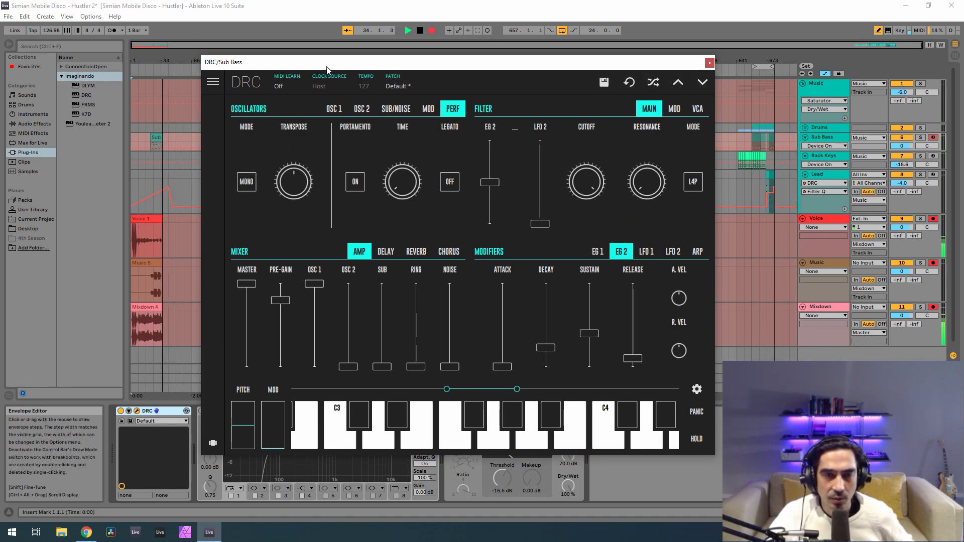
{"action": "left_click", "coordinate": [335, 109]}
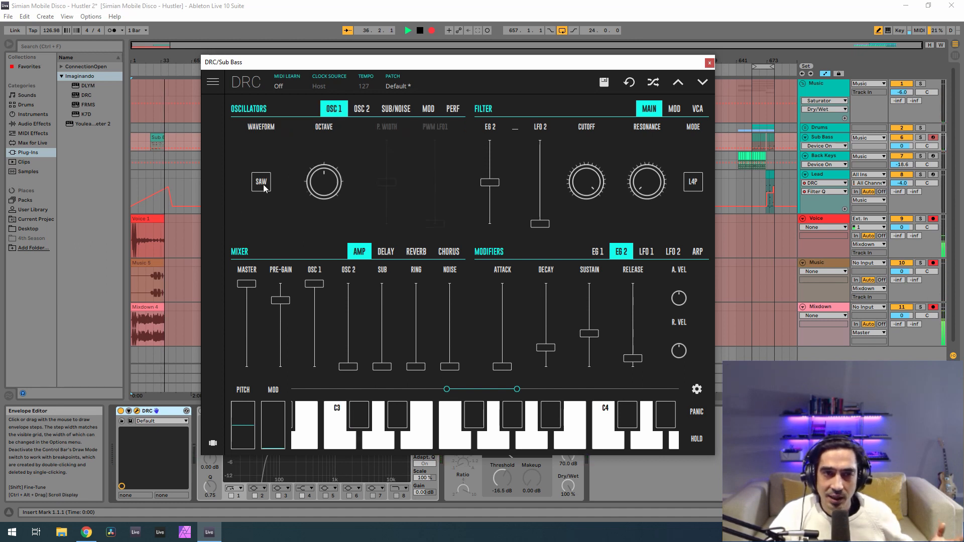
{"action": "left_click", "coordinate": [262, 185]}
{"action": "left_click", "coordinate": [261, 204]}
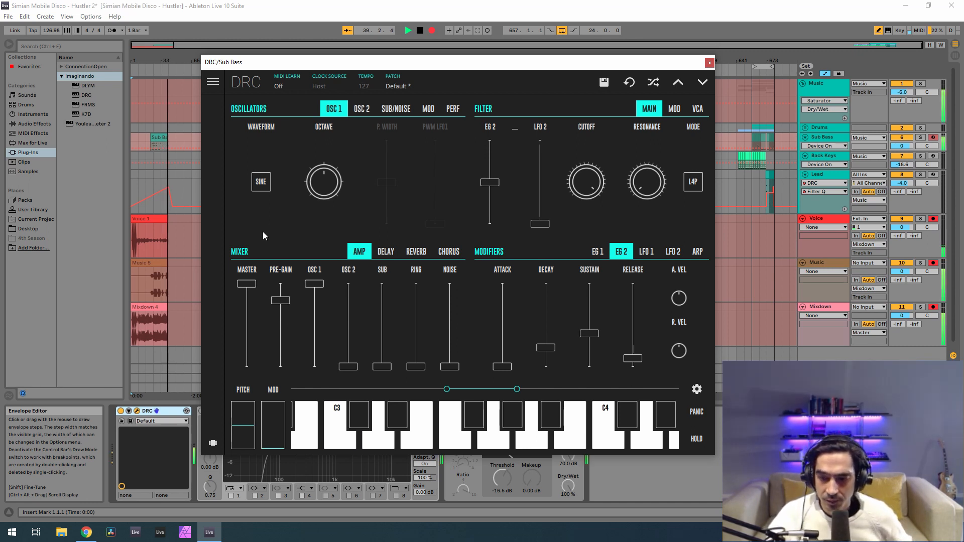
{"action": "left_click_drag", "start_coordinate": [281, 302], "coordinate": [295, 297]}
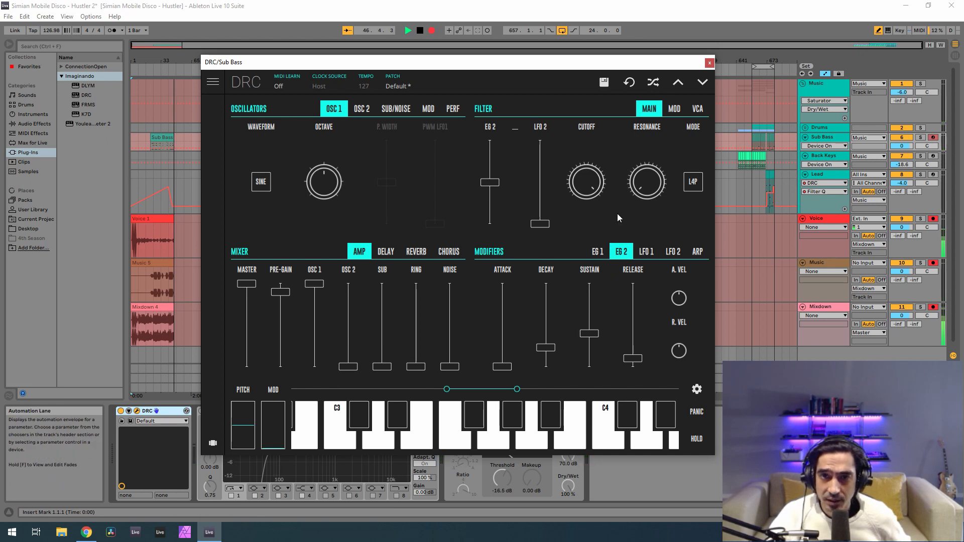
Step: Shape envelope EG 1 with a slightly longer attack, shorter decay and release, and sustain at minimum
{"action": "left_click", "coordinate": [596, 253]}
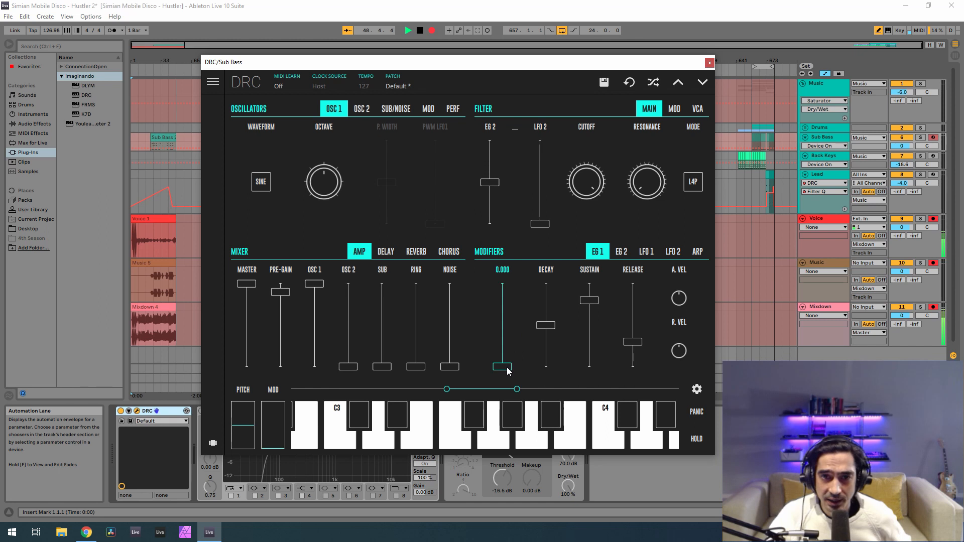
{"action": "left_click_drag", "start_coordinate": [508, 370], "coordinate": [518, 368]}
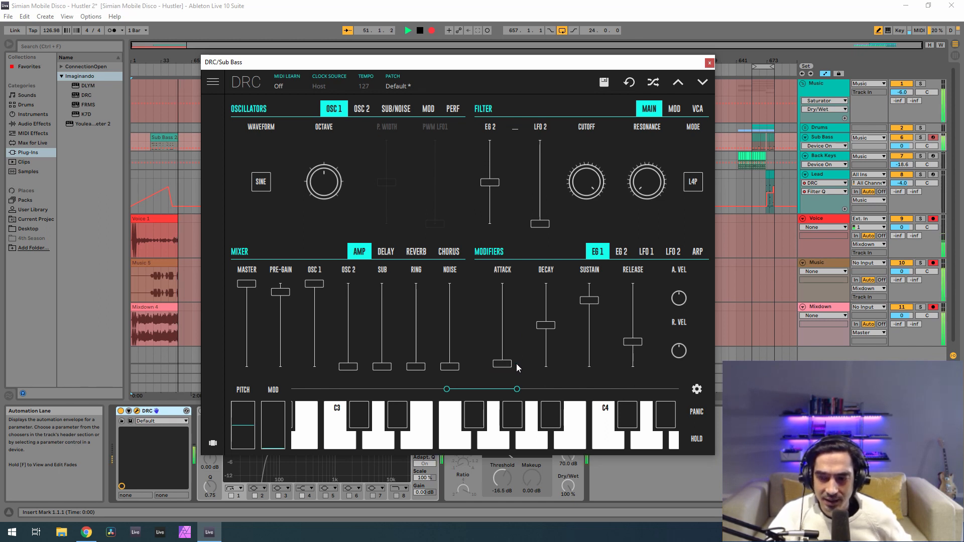
{"action": "left_click_drag", "start_coordinate": [546, 325], "coordinate": [544, 533]}
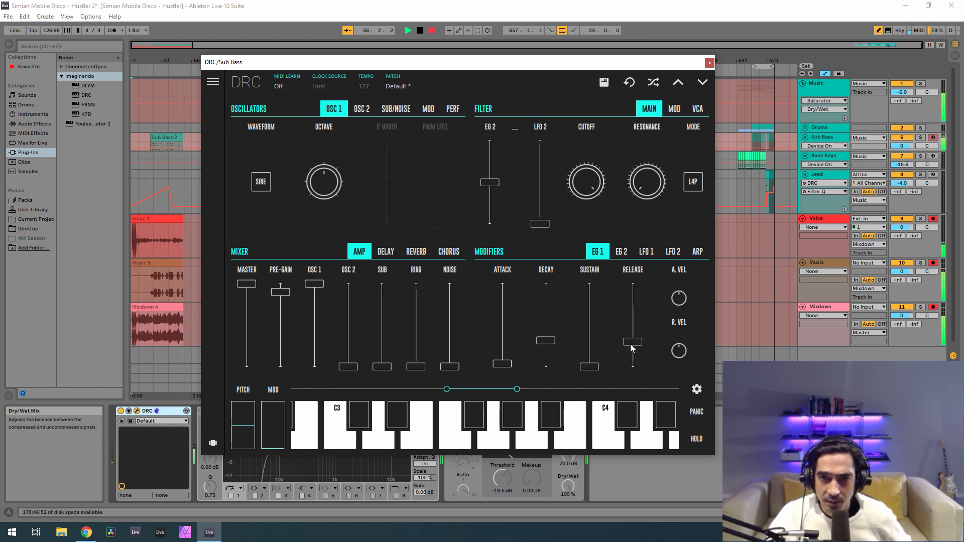
{"action": "left_click_drag", "start_coordinate": [631, 344], "coordinate": [630, 359]}
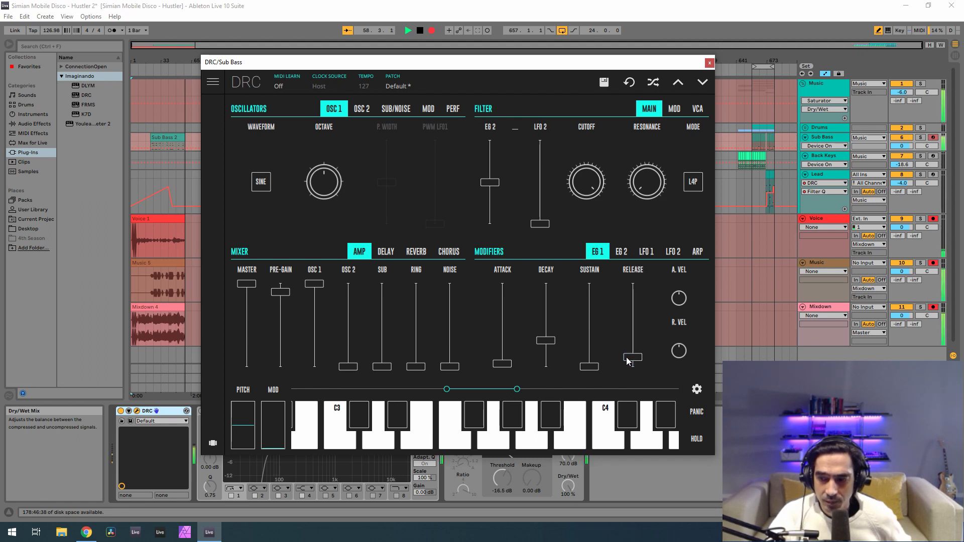
Step: Set envelope EG 2's sustain and release to minimum
{"action": "left_click", "coordinate": [621, 250]}
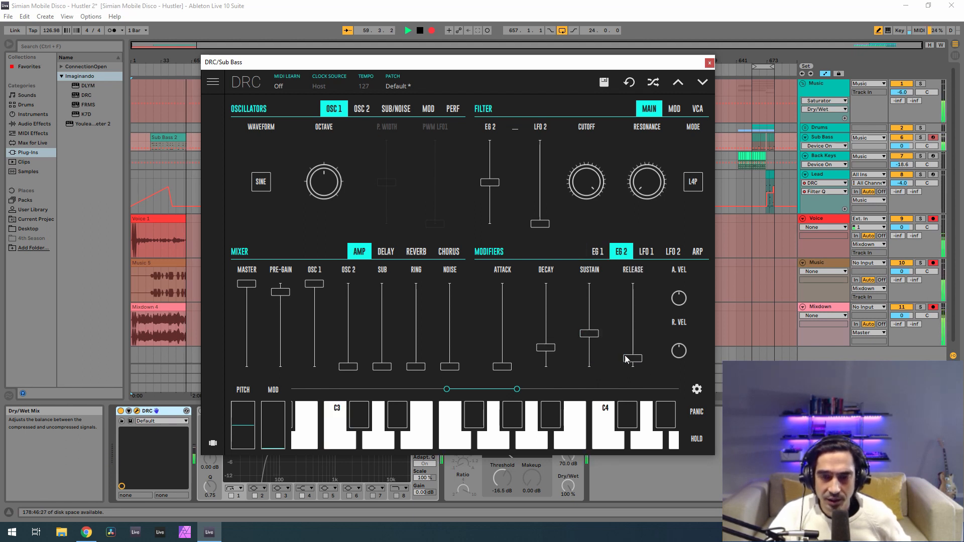
{"action": "left_click_drag", "start_coordinate": [633, 360], "coordinate": [633, 367]}
{"action": "left_click_drag", "start_coordinate": [590, 334], "coordinate": [555, 352]}
{"action": "left_click", "coordinate": [510, 366]}
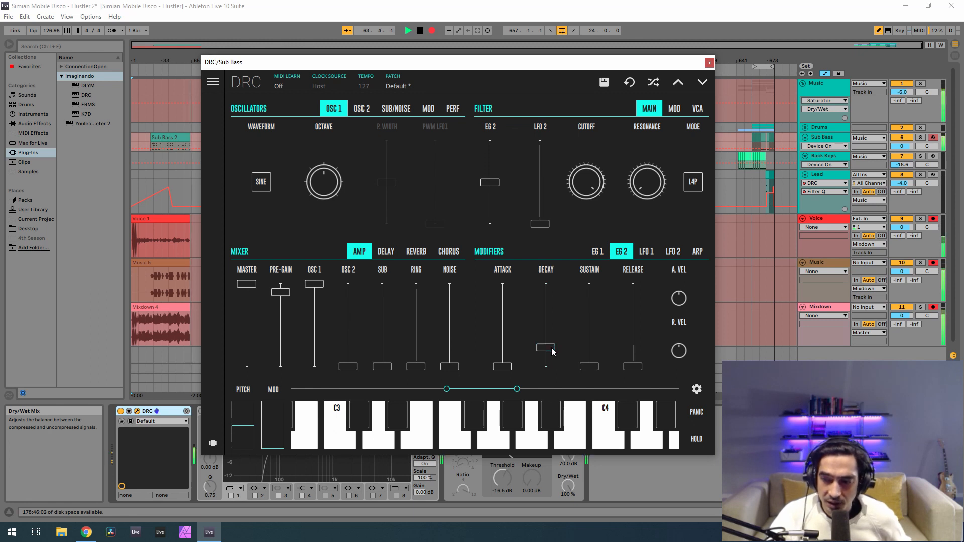
Step: Close the synth window and enable the EQ Eight and Glue Compressor on the Sub Bass track
{"action": "left_click", "coordinate": [709, 63]}
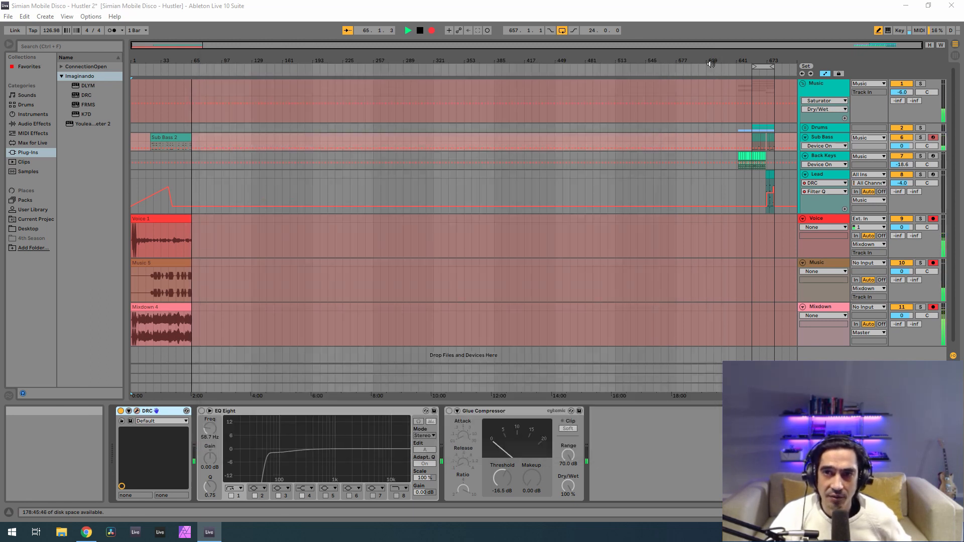
{"action": "left_click", "coordinate": [201, 411]}
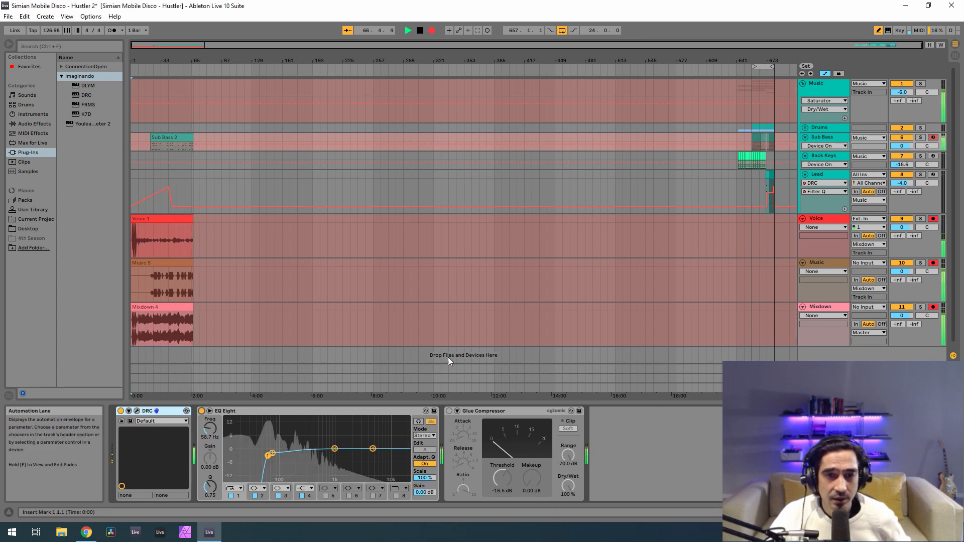
{"action": "left_click", "coordinate": [448, 411]}
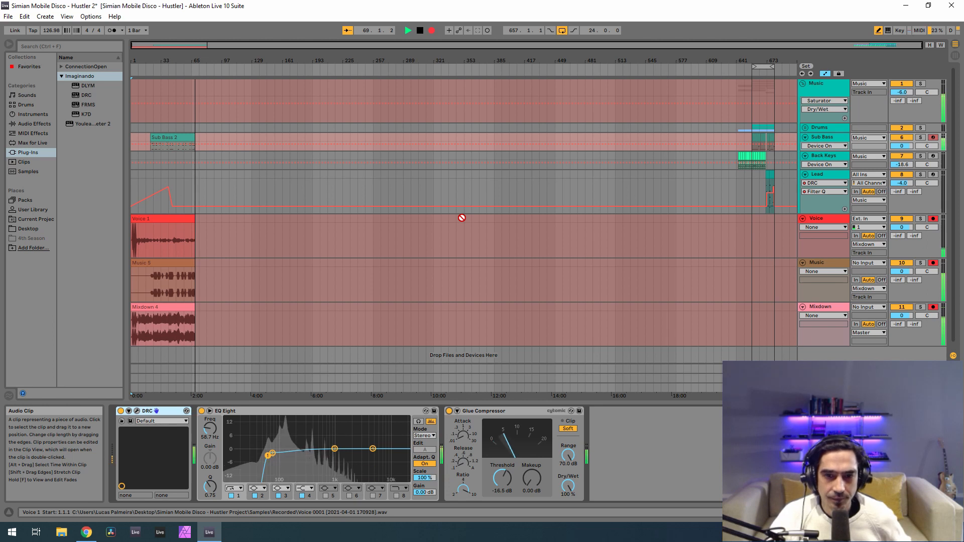
Step: Bypass all EQ Eight and Auto Filter effects on the Back Keys track and unfold both Auto Filters
{"action": "left_click", "coordinate": [832, 158]}
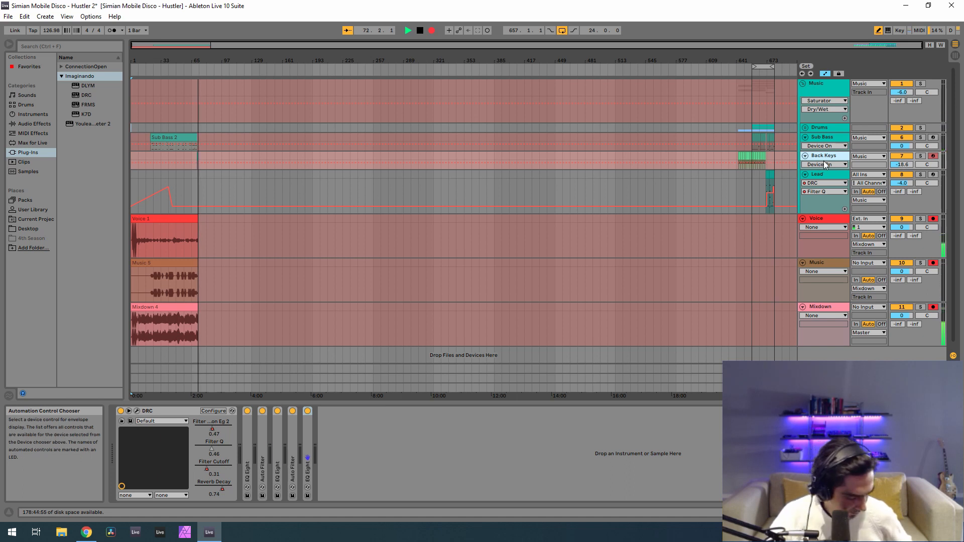
{"action": "left_click", "coordinate": [293, 411]}
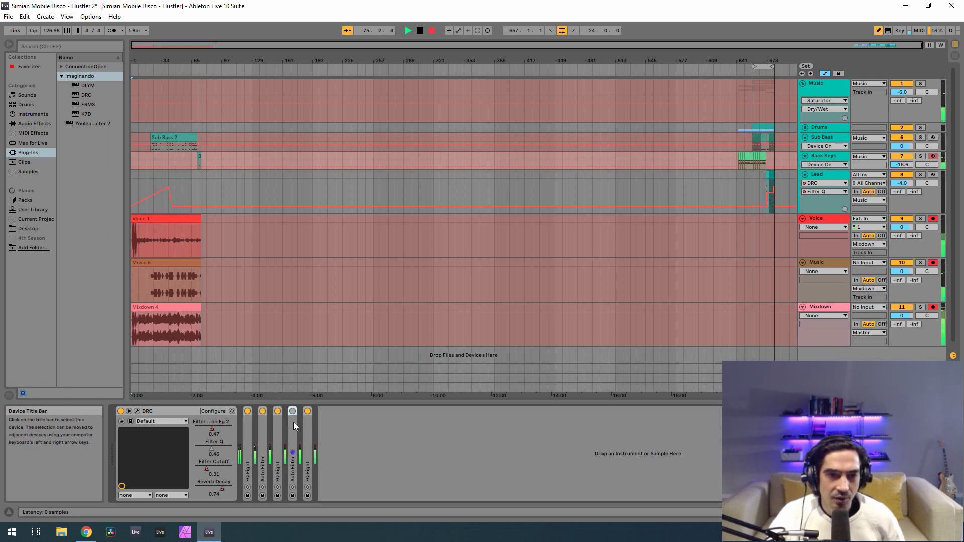
{"action": "double_click", "coordinate": [294, 422]}
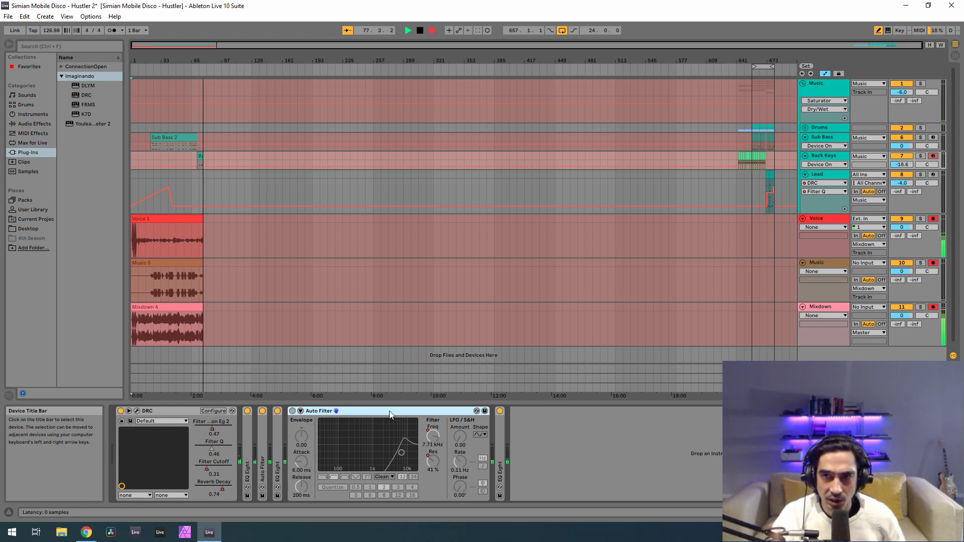
{"action": "left_click", "coordinate": [499, 411]}
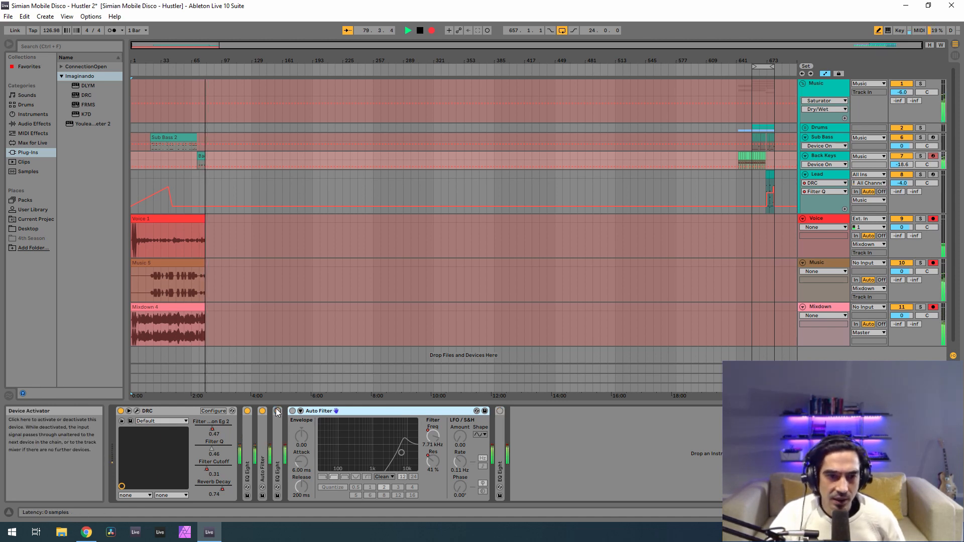
{"action": "left_click", "coordinate": [246, 411]}
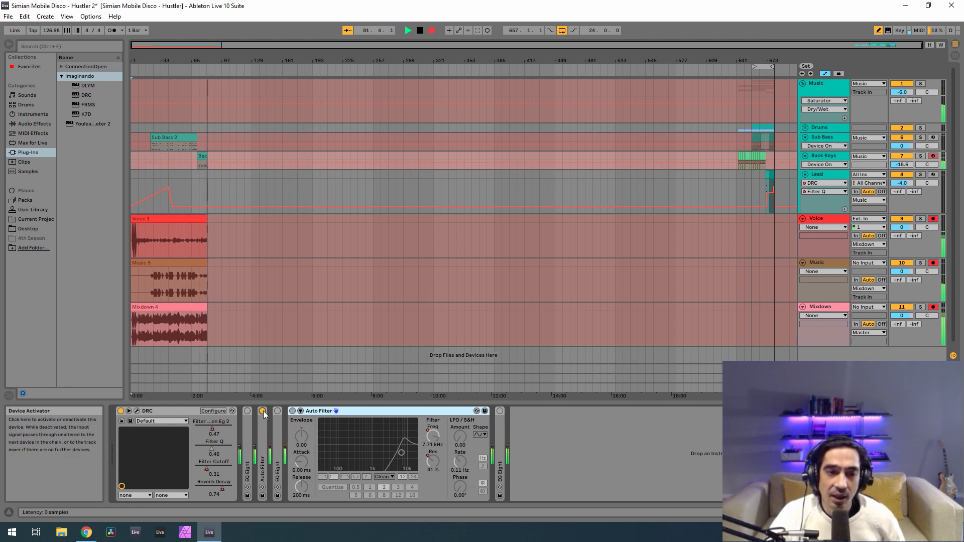
{"action": "left_click", "coordinate": [262, 411]}
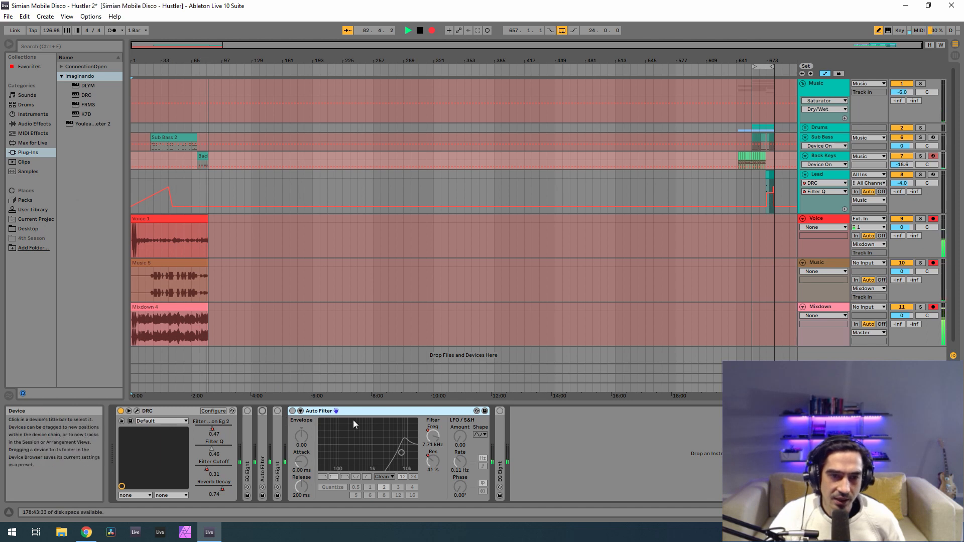
{"action": "double_click", "coordinate": [262, 429]}
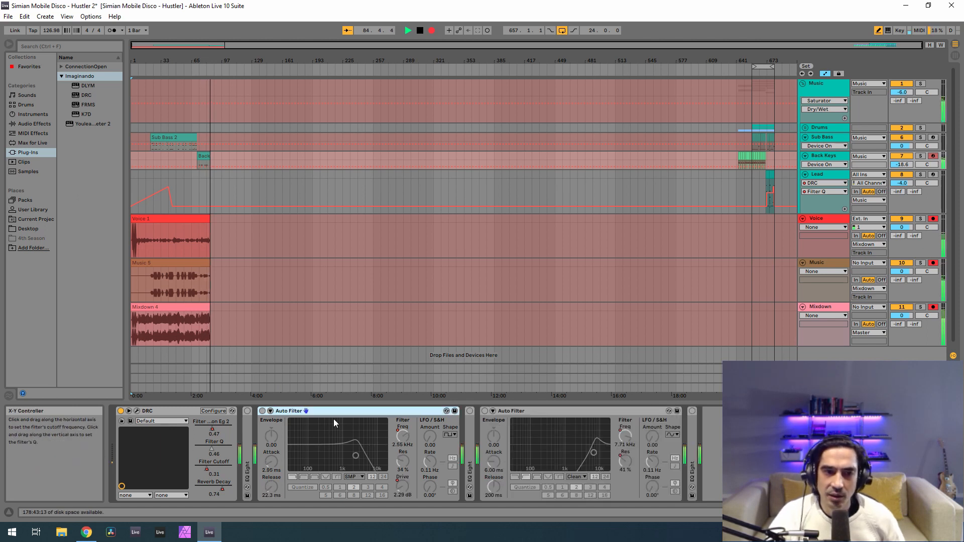
Step: Open the DRC synth on the Back Keys track and reset its patch to the Default settings
{"action": "left_click", "coordinate": [219, 412]}
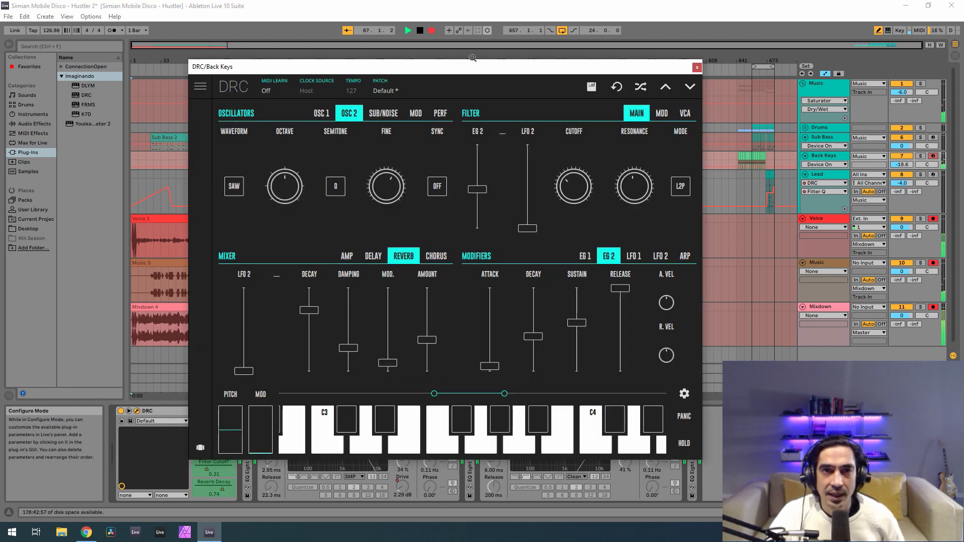
{"action": "left_click", "coordinate": [615, 90]}
{"action": "left_click", "coordinate": [518, 277]}
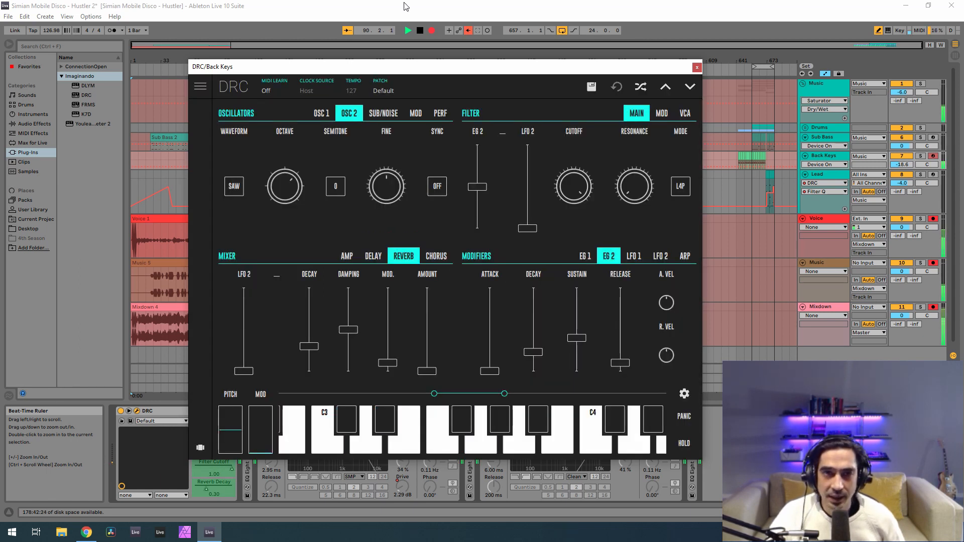
{"action": "mouse_move", "coordinate": [402, 69]}
{"action": "left_mouse_down"}
{"action": "mouse_move", "coordinate": [397, 79]}
{"action": "mouse_move", "coordinate": [395, 71]}
{"action": "left_mouse_up"}
Step: Set oscillator 1 to a square wave, raise its pulse width, and set the PWM LFO1 amount to about 0.29
{"action": "left_click", "coordinate": [314, 116]}
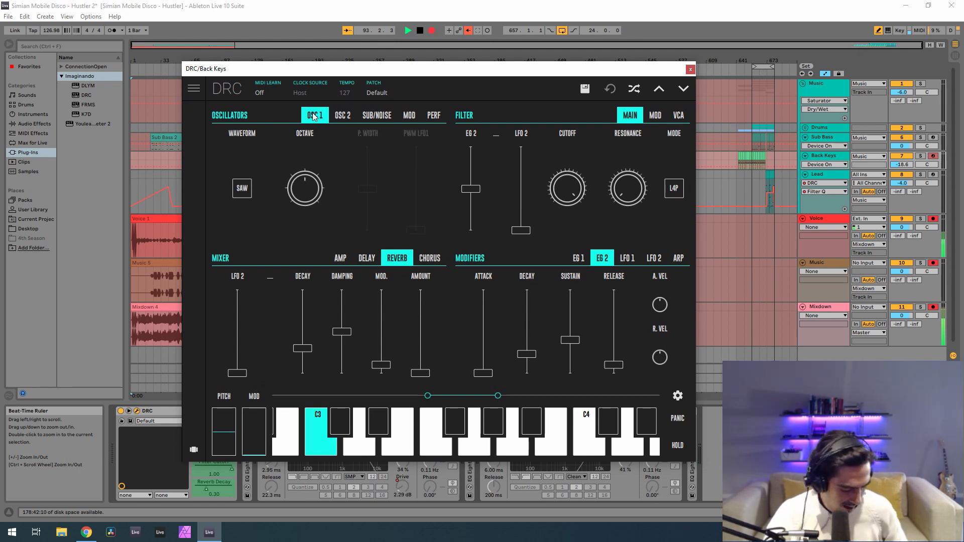
{"action": "left_click", "coordinate": [241, 189]}
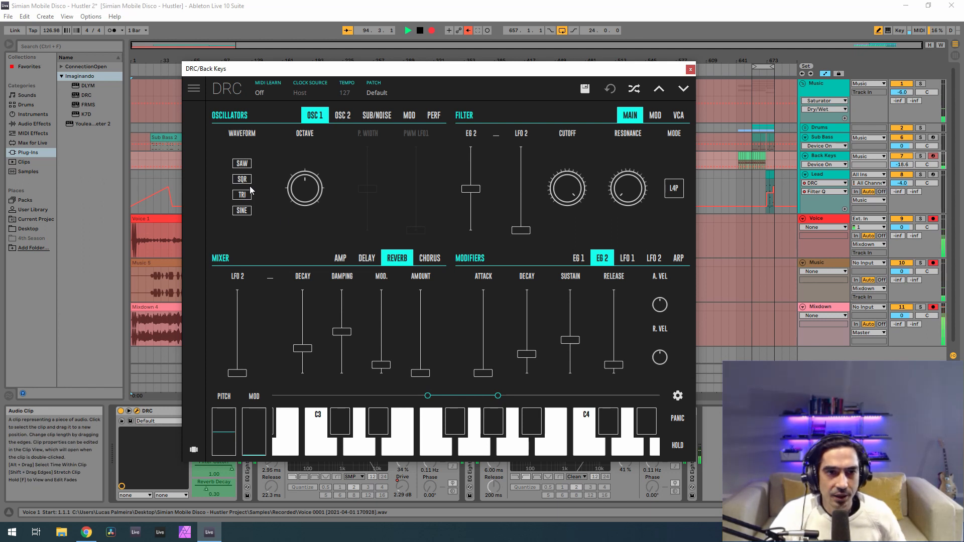
{"action": "left_click", "coordinate": [242, 179]}
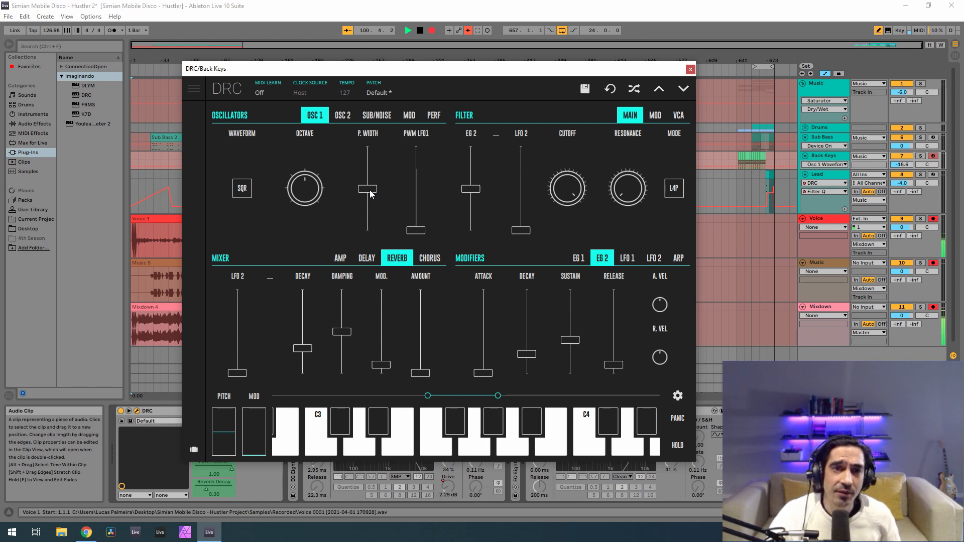
{"action": "left_click_drag", "start_coordinate": [370, 194], "coordinate": [387, 166]}
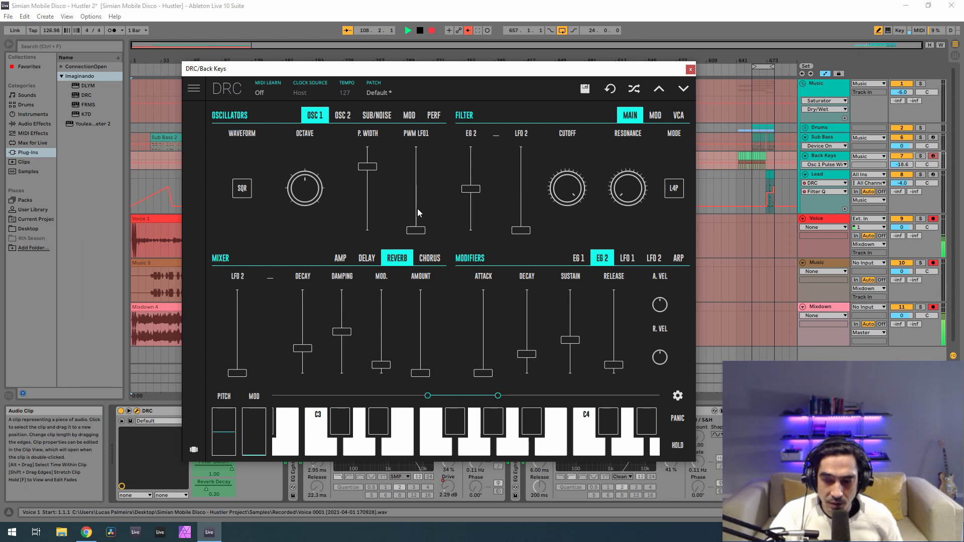
{"action": "left_click_drag", "start_coordinate": [417, 227], "coordinate": [430, 206]}
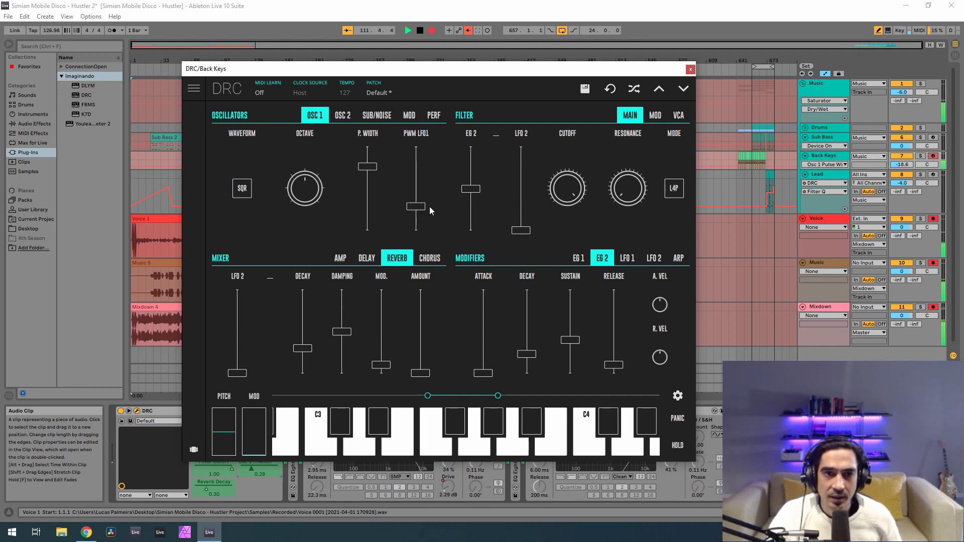
Step: Raise oscillator 2's volume to maximum and lower its octave to match oscillator 1
{"action": "left_click", "coordinate": [340, 258]}
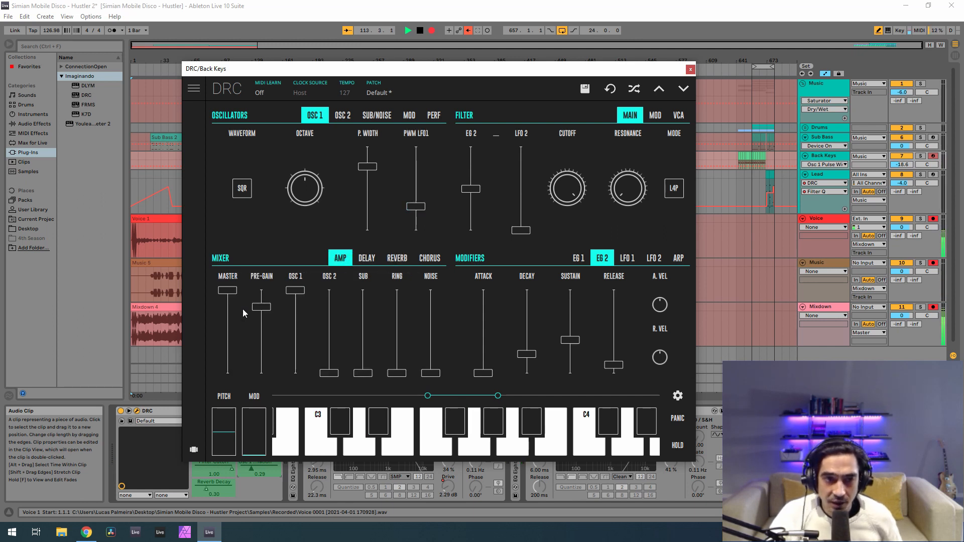
{"action": "left_click_drag", "start_coordinate": [331, 328], "coordinate": [330, 292]}
{"action": "left_click", "coordinate": [342, 116]}
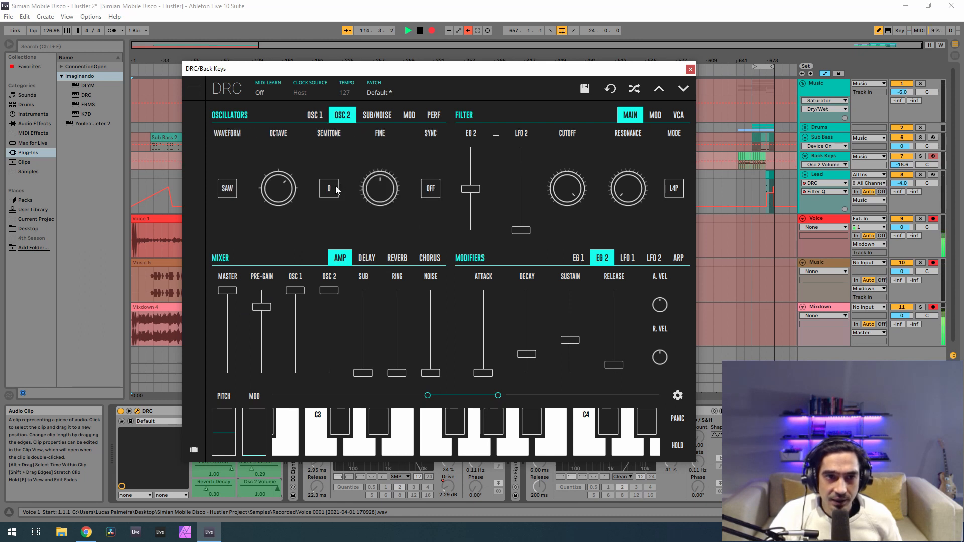
{"action": "left_click", "coordinate": [313, 115]}
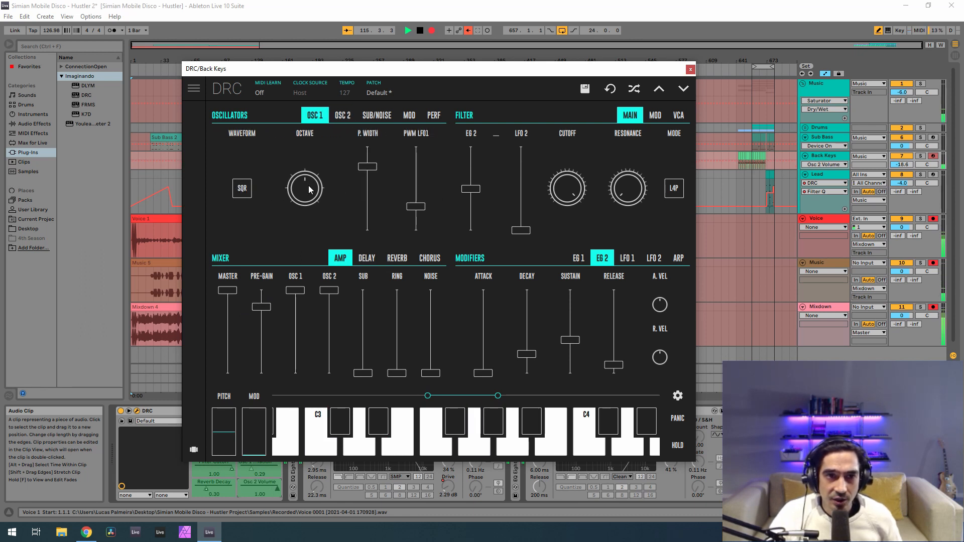
{"action": "left_click", "coordinate": [341, 115]}
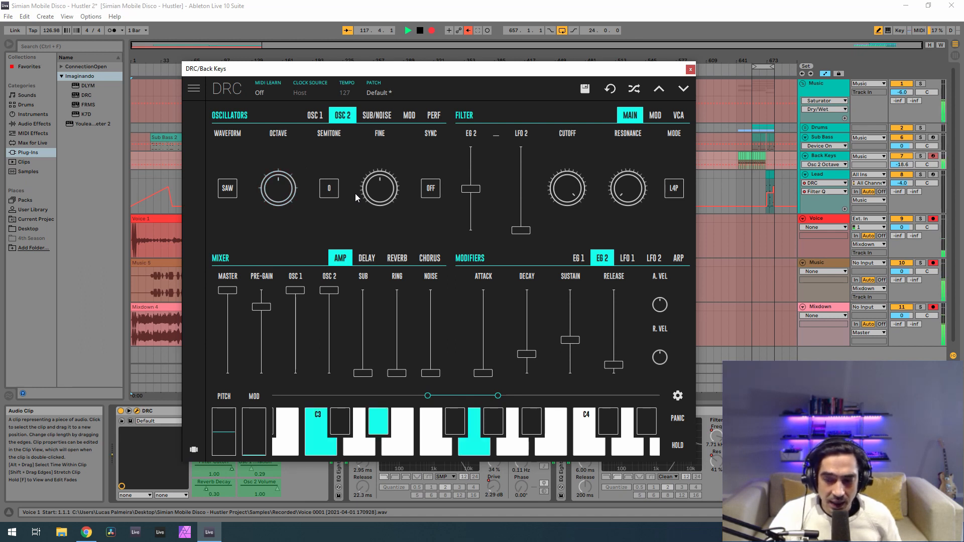
Step: Detune oscillator 2 with a fine tuning of about 0.24
{"action": "left_click", "coordinate": [378, 195]}
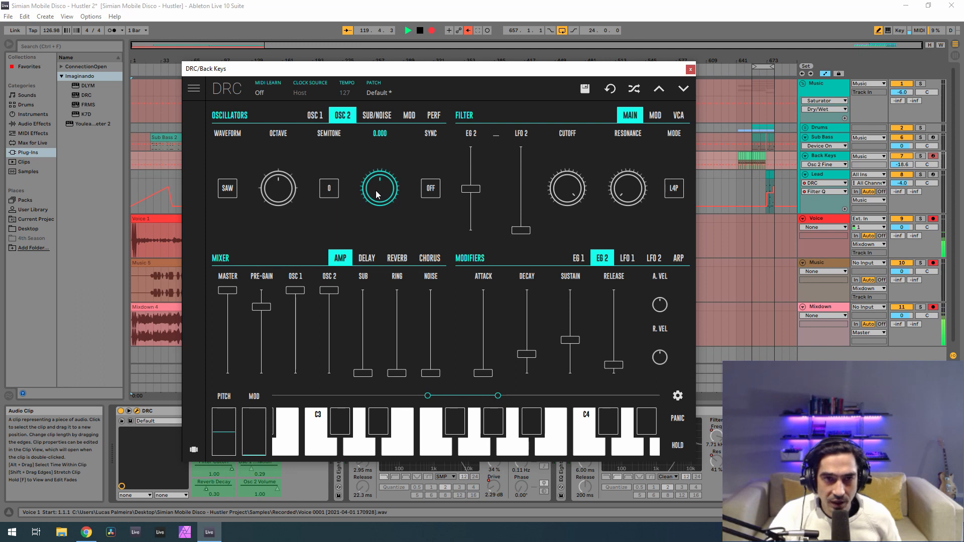
{"action": "left_click_drag", "start_coordinate": [378, 194], "coordinate": [413, 179]}
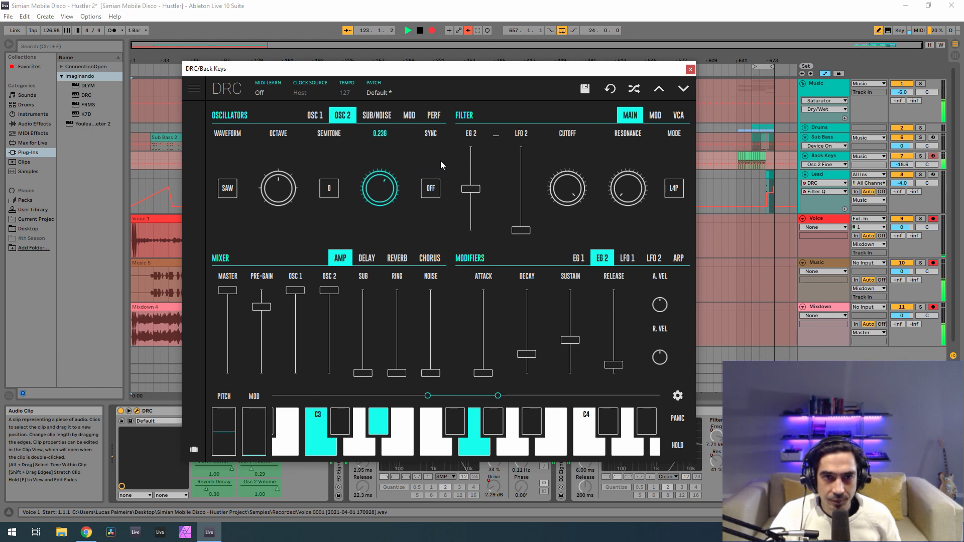
{"action": "left_click_drag", "start_coordinate": [441, 161], "coordinate": [441, 161]}
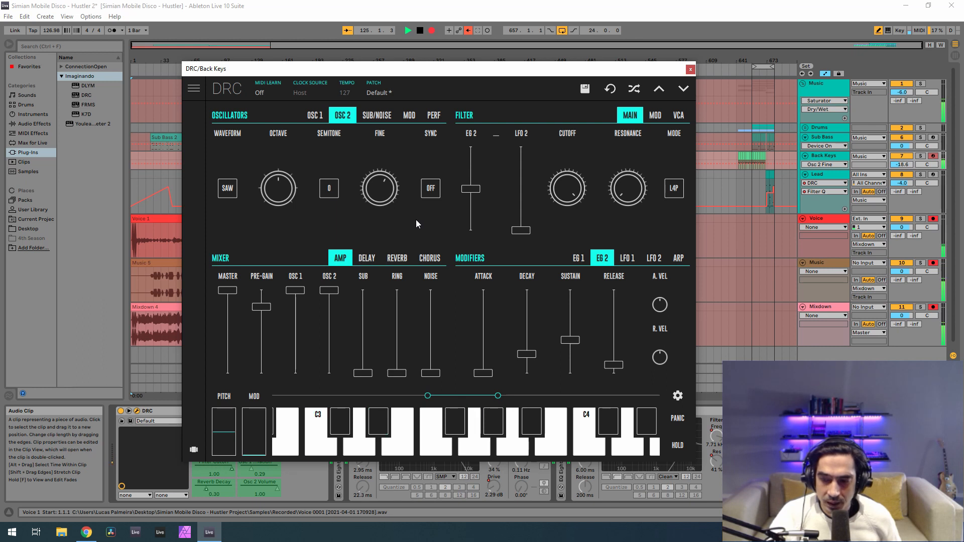
Step: Raise the mixer's pre-gain to about 0.95
{"action": "left_click_drag", "start_coordinate": [261, 310], "coordinate": [261, 310]}
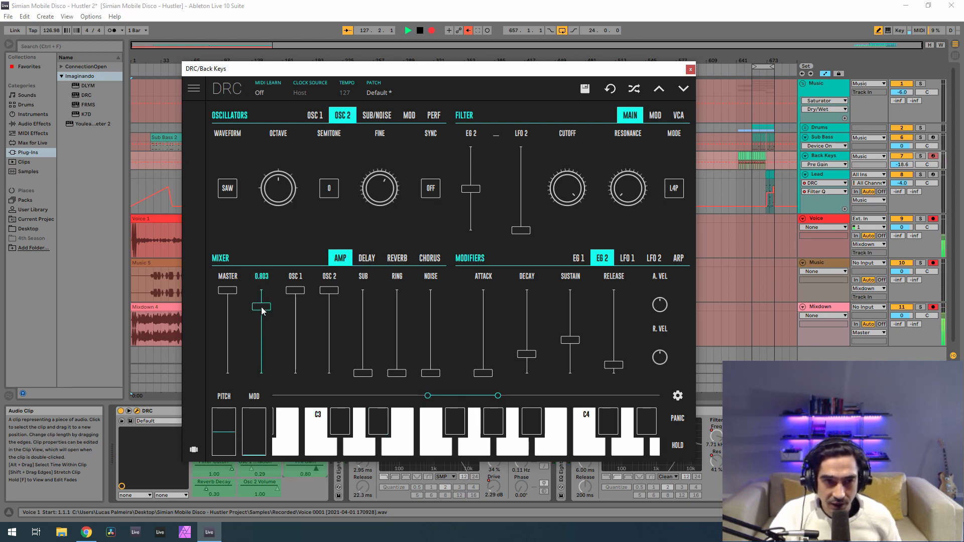
{"action": "left_click_drag", "start_coordinate": [261, 310], "coordinate": [279, 300]}
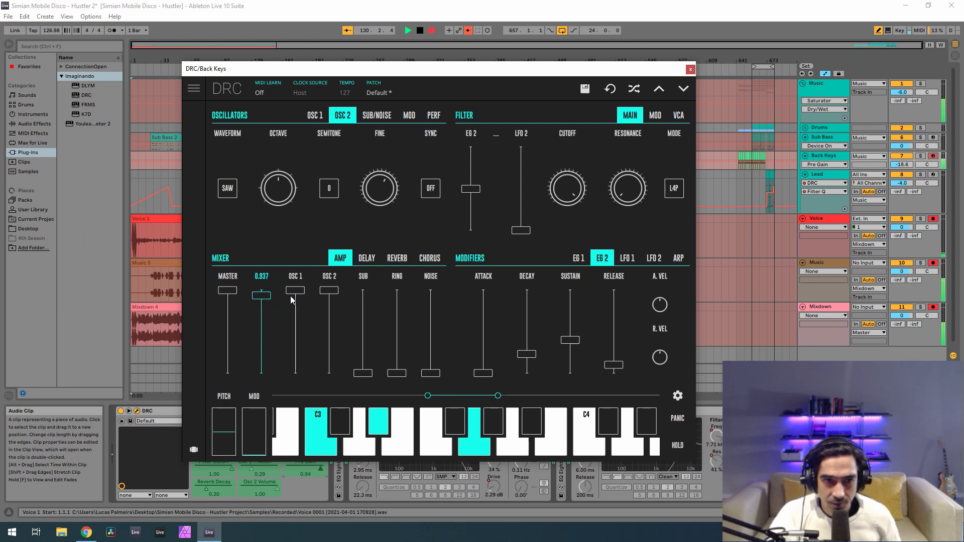
{"action": "left_click_drag", "start_coordinate": [291, 295], "coordinate": [291, 295]}
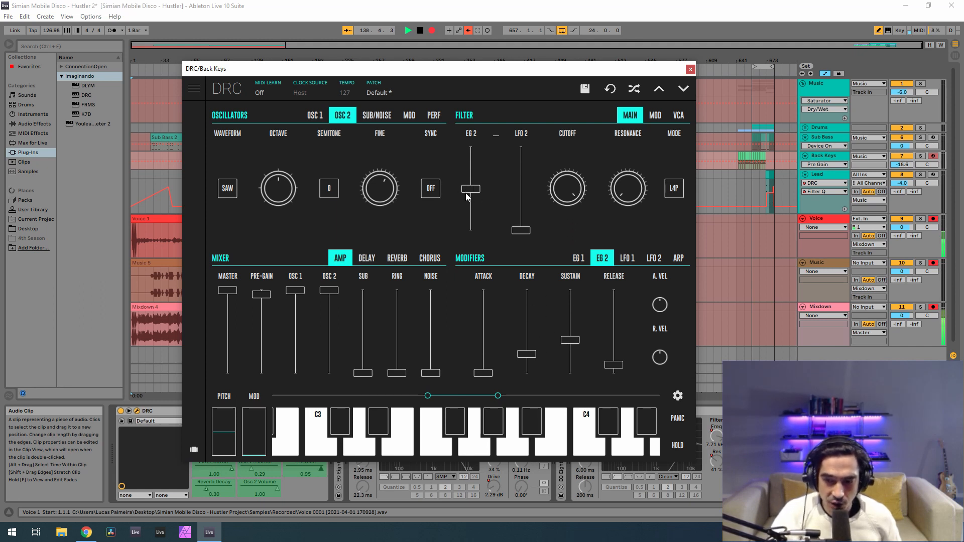
Step: Set the filter to L2P mode with EG 2 amount about 0.47, cutoff about 0.31 and resonance about 0.46
{"action": "left_click_drag", "start_coordinate": [466, 194], "coordinate": [480, 196]}
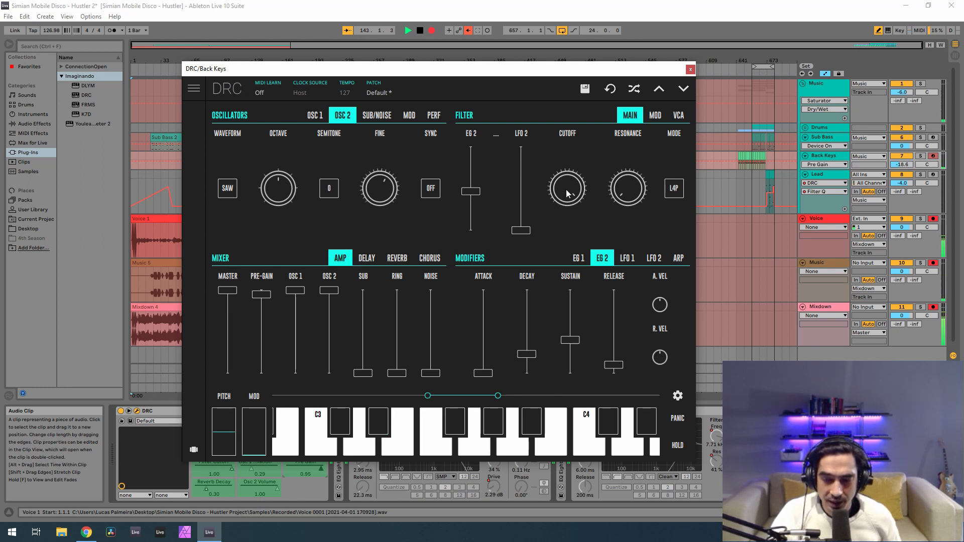
{"action": "left_click_drag", "start_coordinate": [565, 189], "coordinate": [564, 316]}
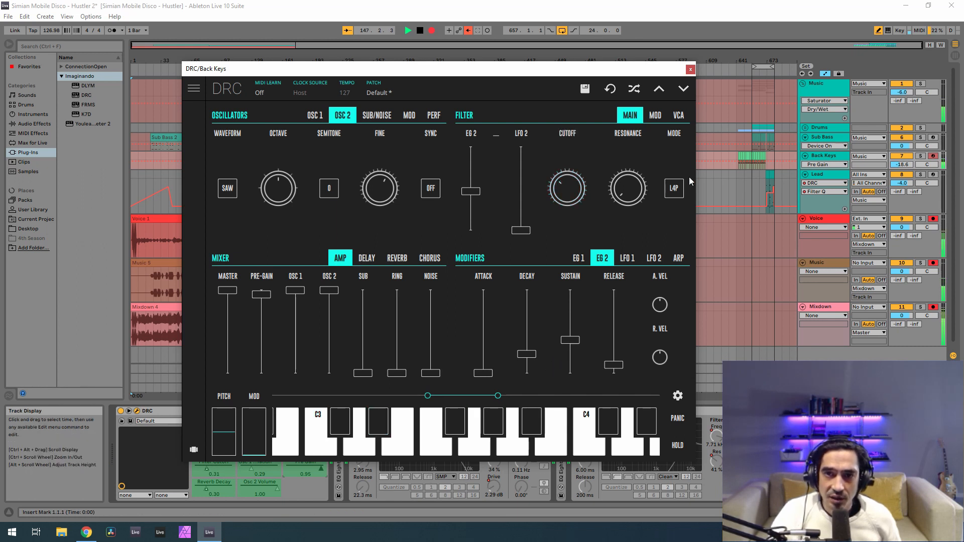
{"action": "left_click", "coordinate": [677, 188]}
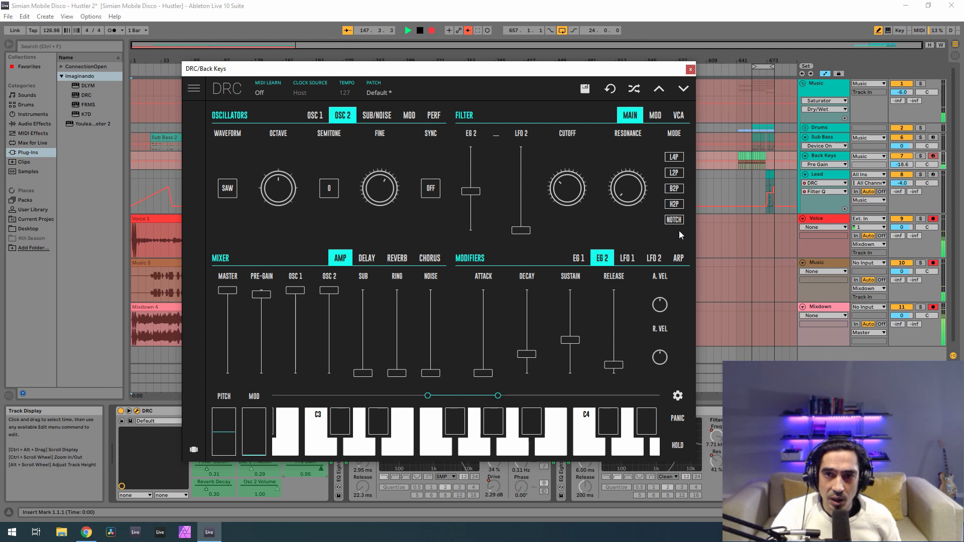
{"action": "left_click", "coordinate": [674, 173]}
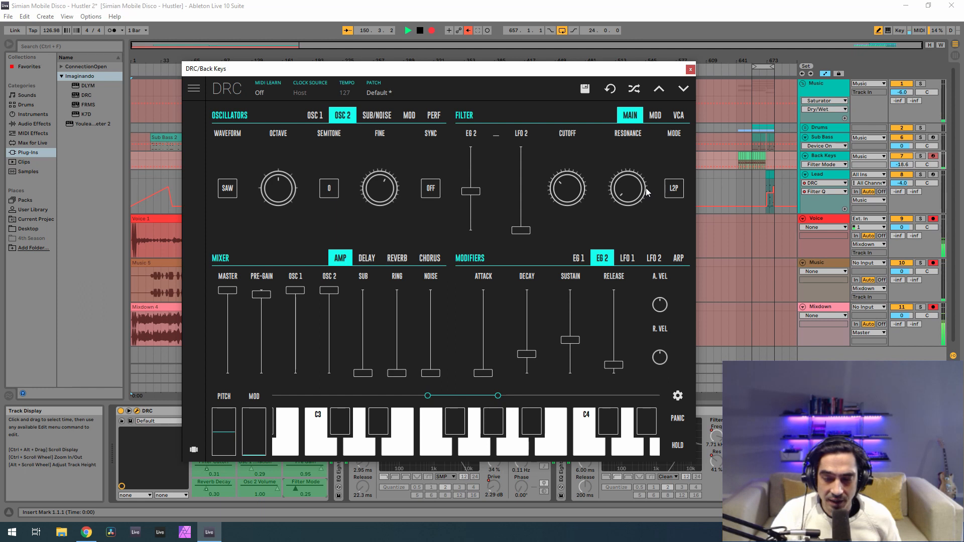
{"action": "left_click_drag", "start_coordinate": [647, 193], "coordinate": [647, 85]}
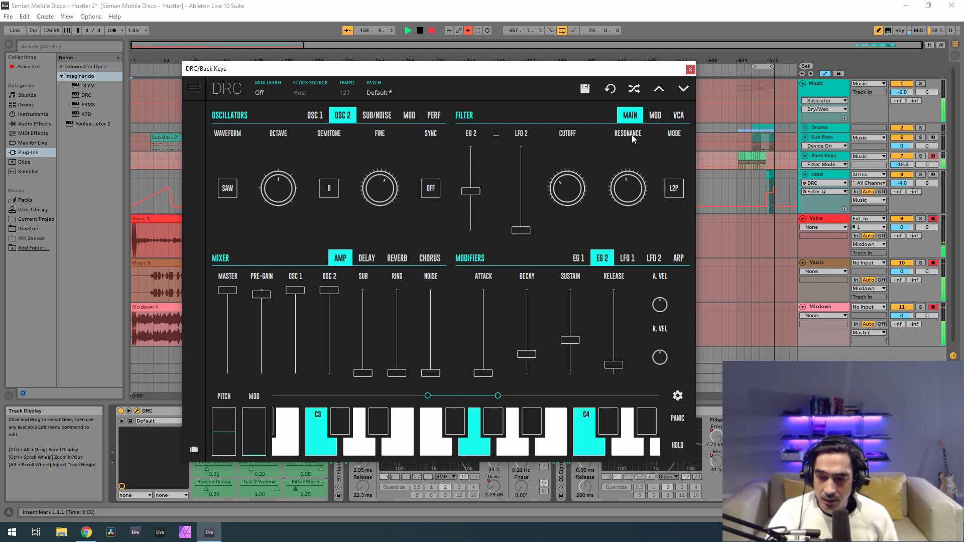
Step: Raise the VCA velocity modulation to its maximum and move the synth window slightly aside
{"action": "left_click", "coordinate": [677, 118]}
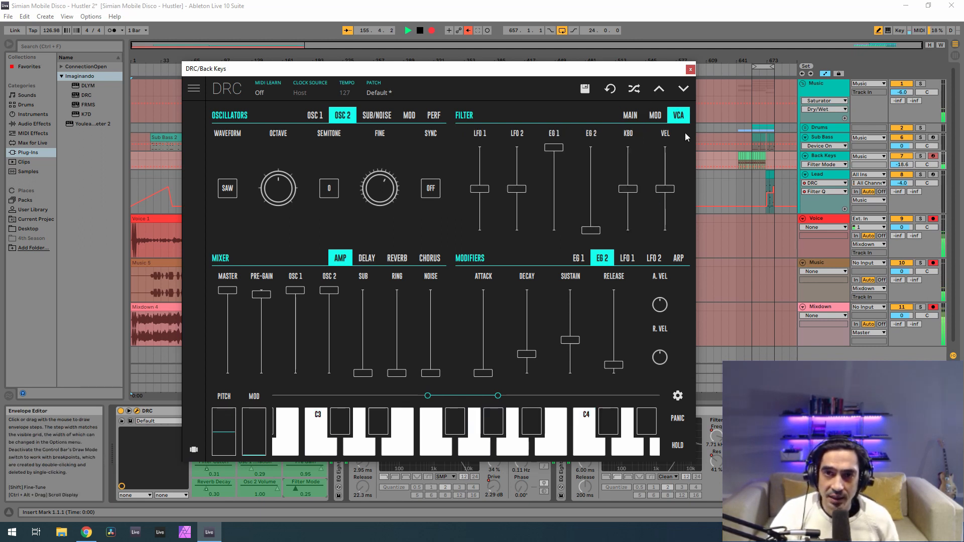
{"action": "left_click_drag", "start_coordinate": [663, 170], "coordinate": [661, 98]}
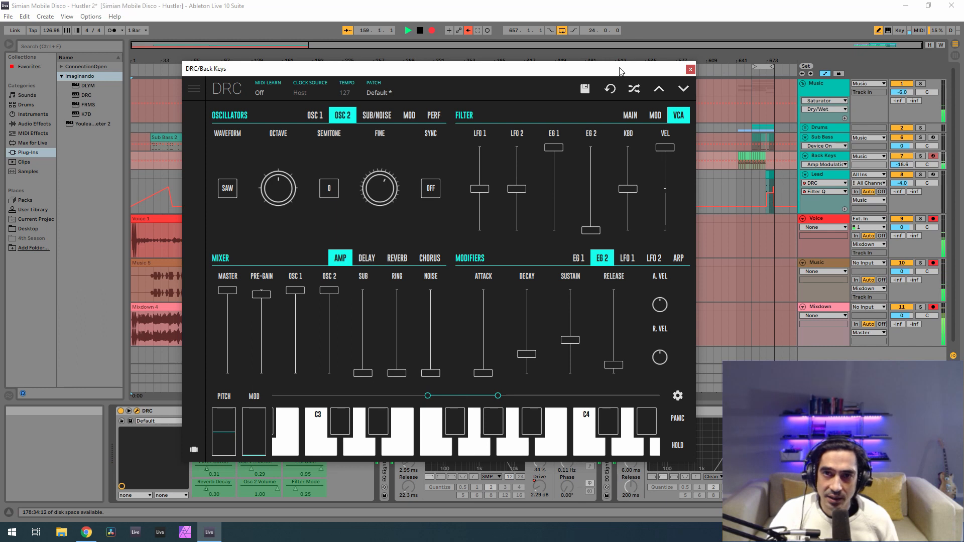
{"action": "left_click_drag", "start_coordinate": [620, 67], "coordinate": [599, 61]}
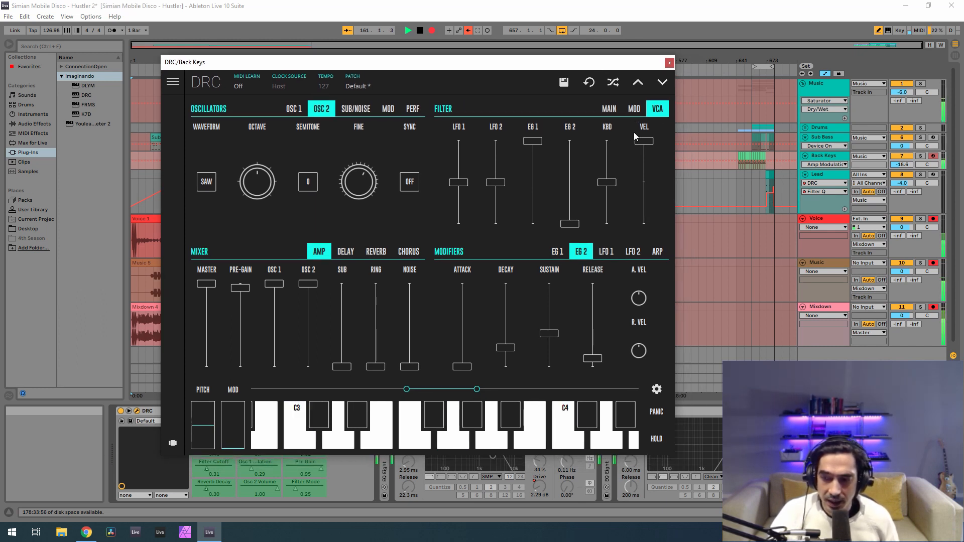
Step: Shape EG 1 with a slightly raised attack, decay about 0.16, zero sustain and release about 0.18
{"action": "left_click", "coordinate": [558, 252]}
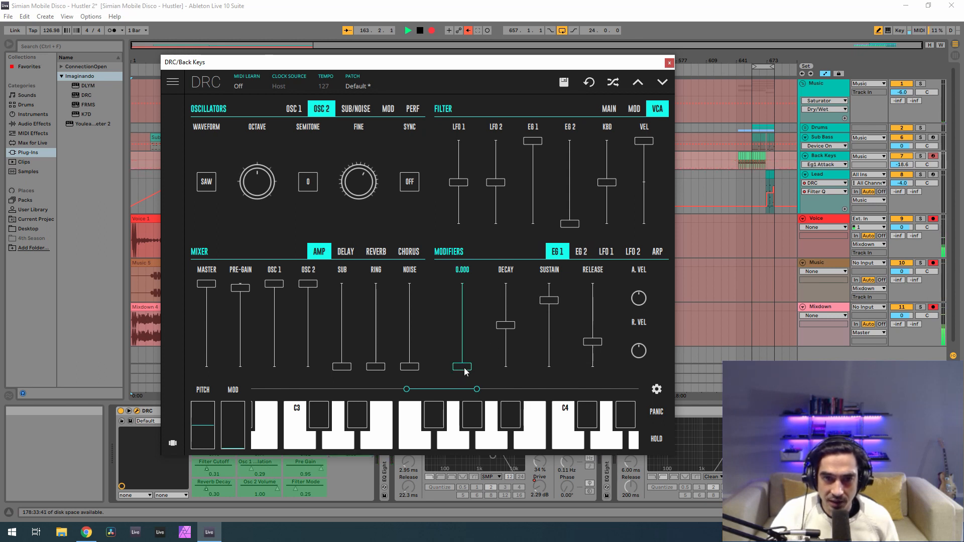
{"action": "left_click_drag", "start_coordinate": [461, 367], "coordinate": [474, 364]}
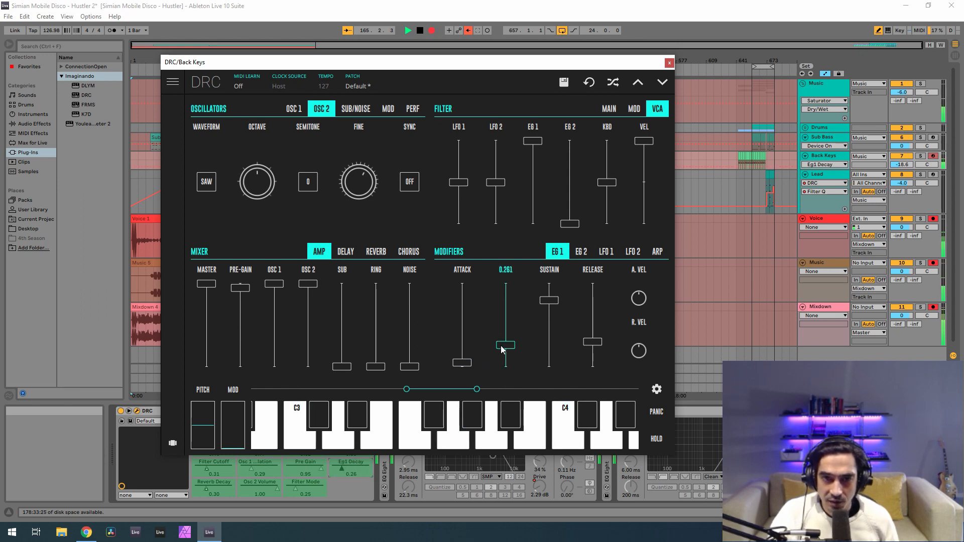
{"action": "left_click_drag", "start_coordinate": [501, 346], "coordinate": [500, 355]}
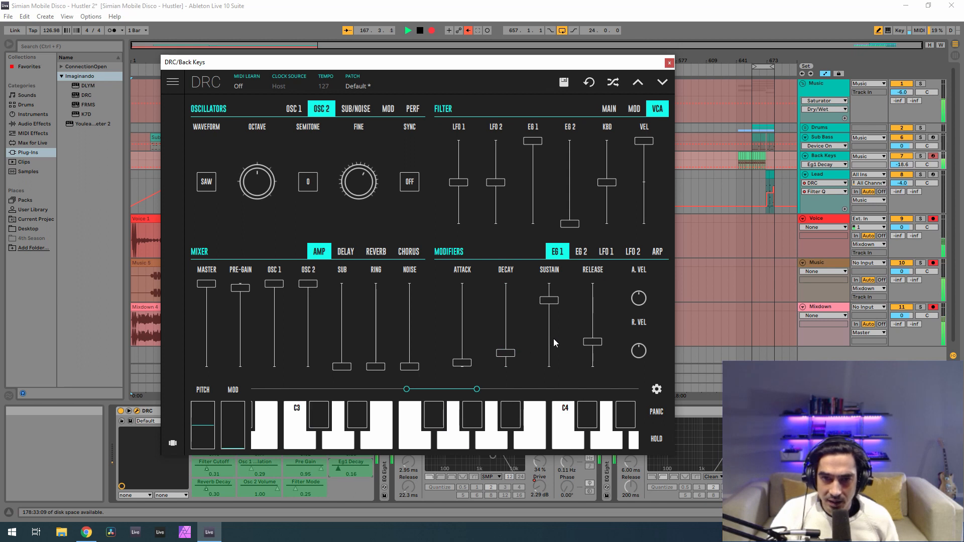
{"action": "left_click_drag", "start_coordinate": [554, 338], "coordinate": [558, 372]}
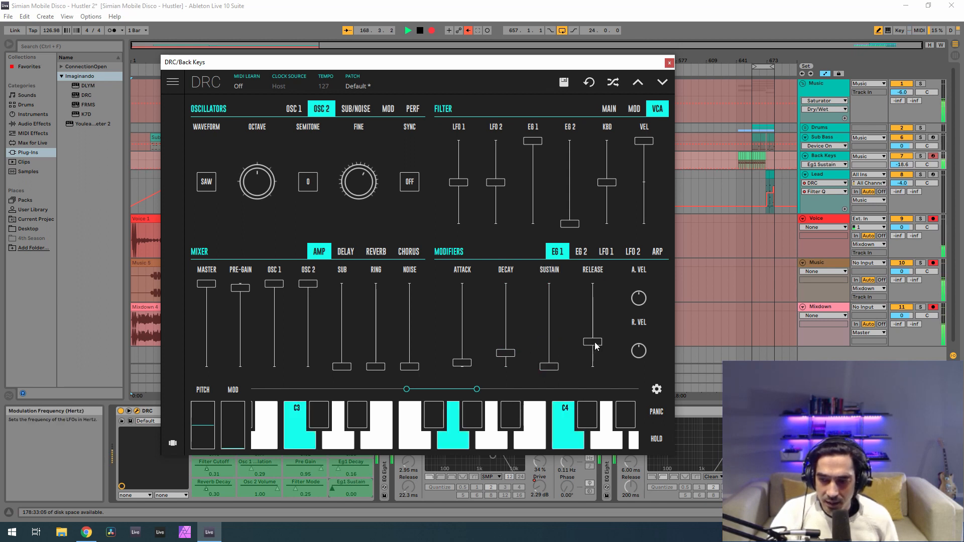
{"action": "left_click_drag", "start_coordinate": [593, 342], "coordinate": [597, 356]}
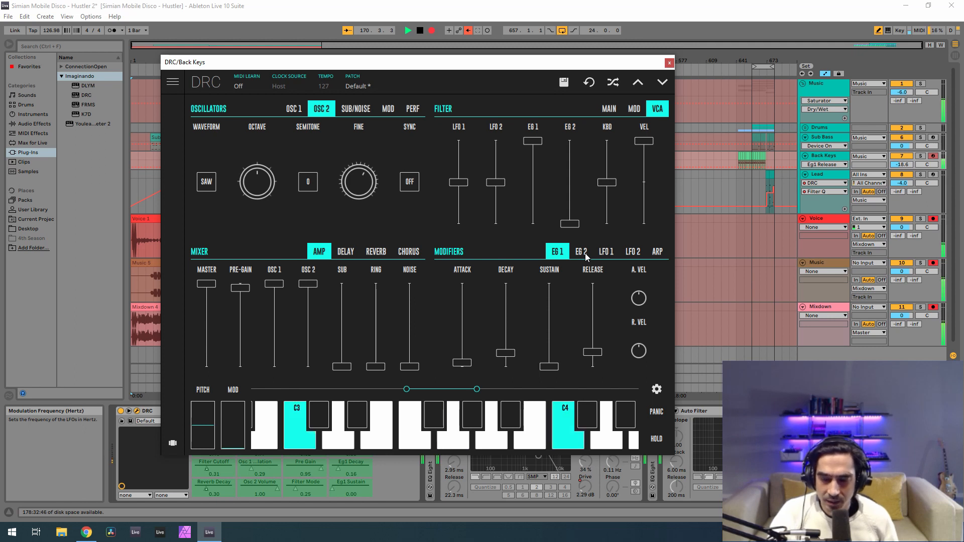
Step: Shape EG 2 with attack about 0.06, decay about 0.42, sustain about 0.58 and maximum release
{"action": "left_click", "coordinate": [586, 253]}
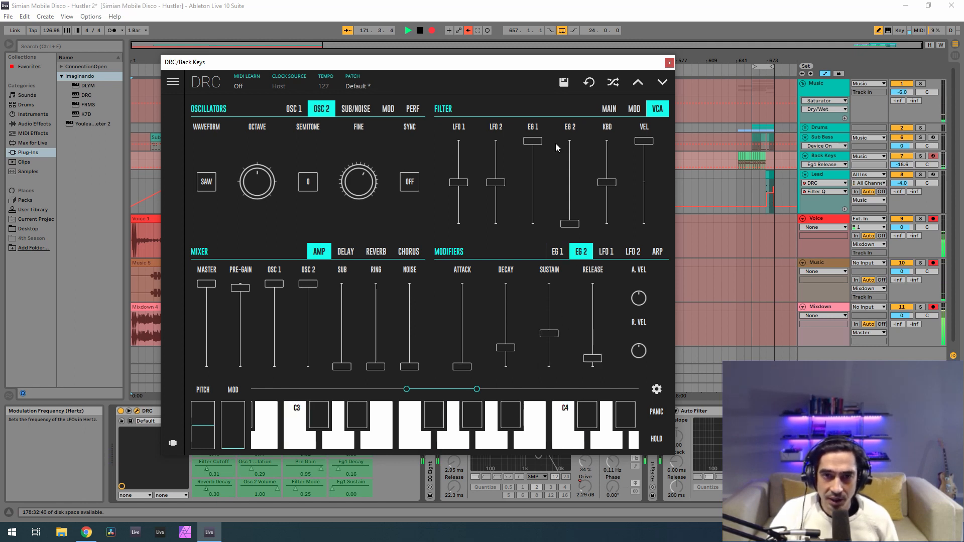
{"action": "left_click", "coordinate": [614, 108]}
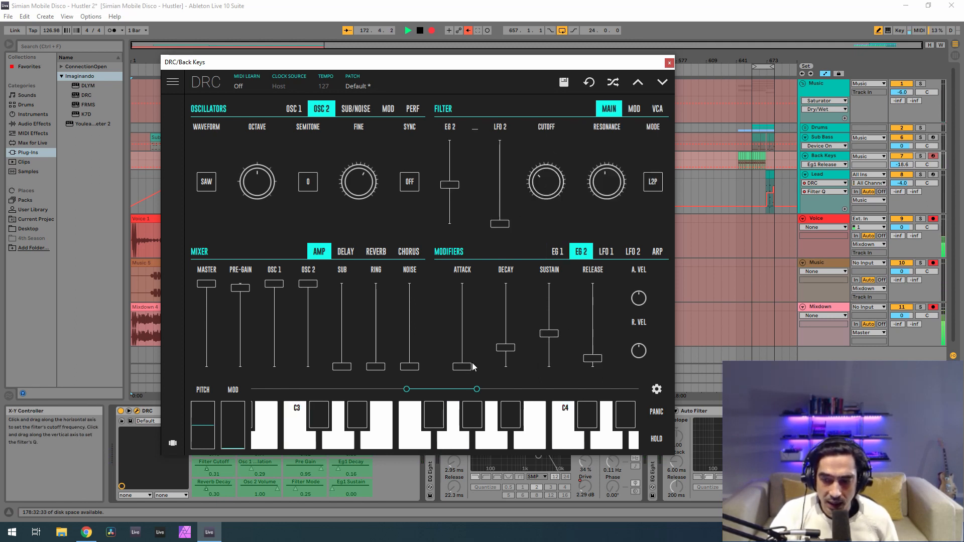
{"action": "left_click_drag", "start_coordinate": [463, 372], "coordinate": [550, 382]}
{"action": "left_click_drag", "start_coordinate": [593, 358], "coordinate": [593, 382]}
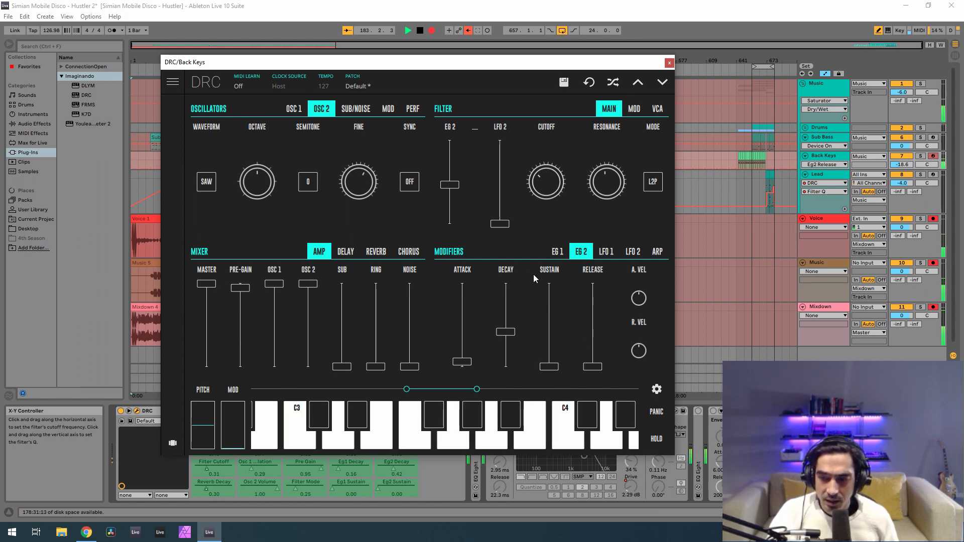
{"action": "left_click", "coordinate": [548, 334]}
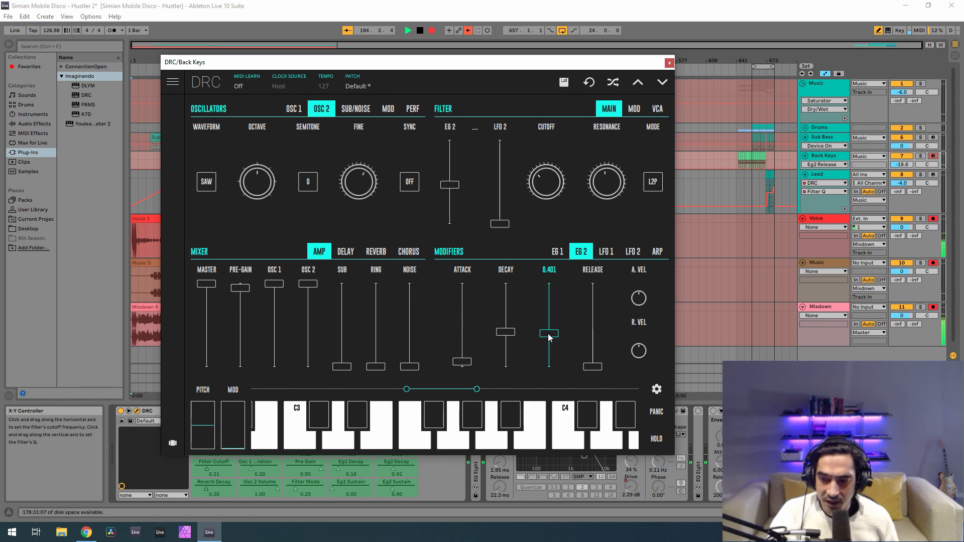
{"action": "left_click_drag", "start_coordinate": [549, 337], "coordinate": [594, 282]}
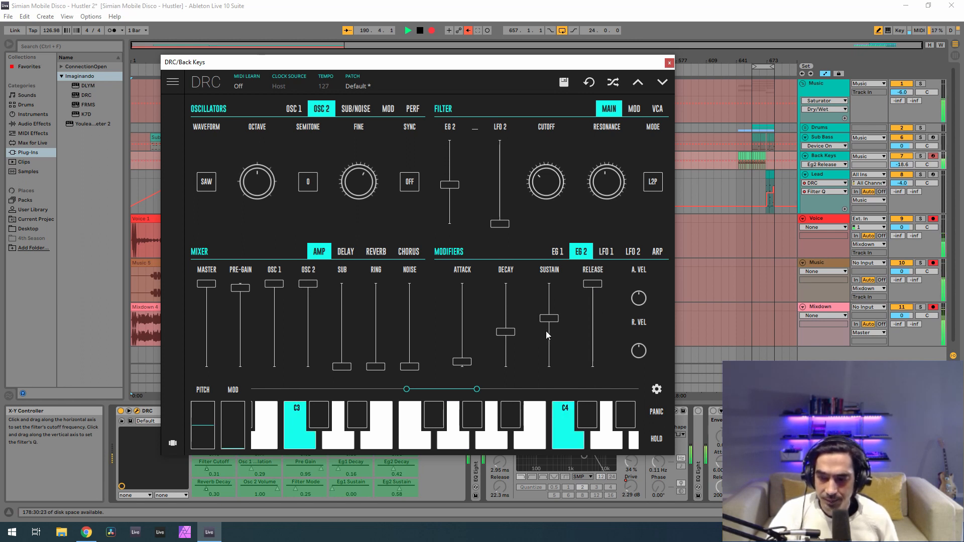
{"action": "left_click", "coordinate": [558, 252]}
{"action": "left_click", "coordinate": [582, 254]}
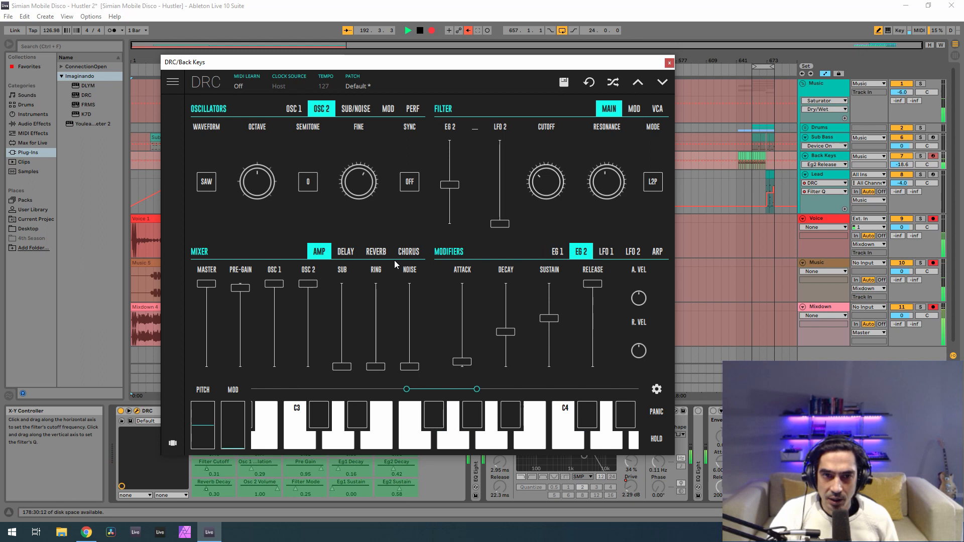
Step: Turn on tempo sync for the delay and set its time to about 0.38 and its amount to about 0.39
{"action": "left_click", "coordinate": [350, 251]}
{"action": "left_click", "coordinate": [206, 299]}
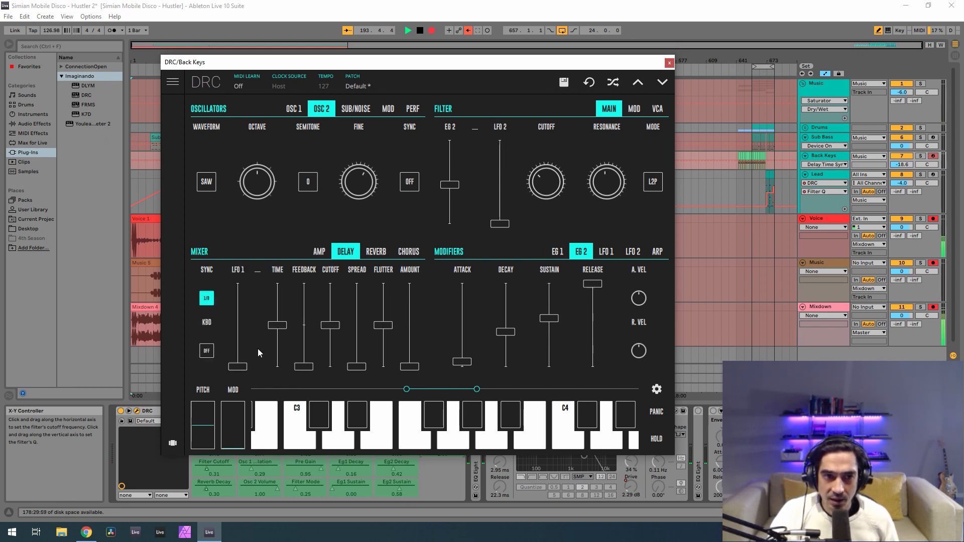
{"action": "left_click_drag", "start_coordinate": [282, 331], "coordinate": [281, 339]}
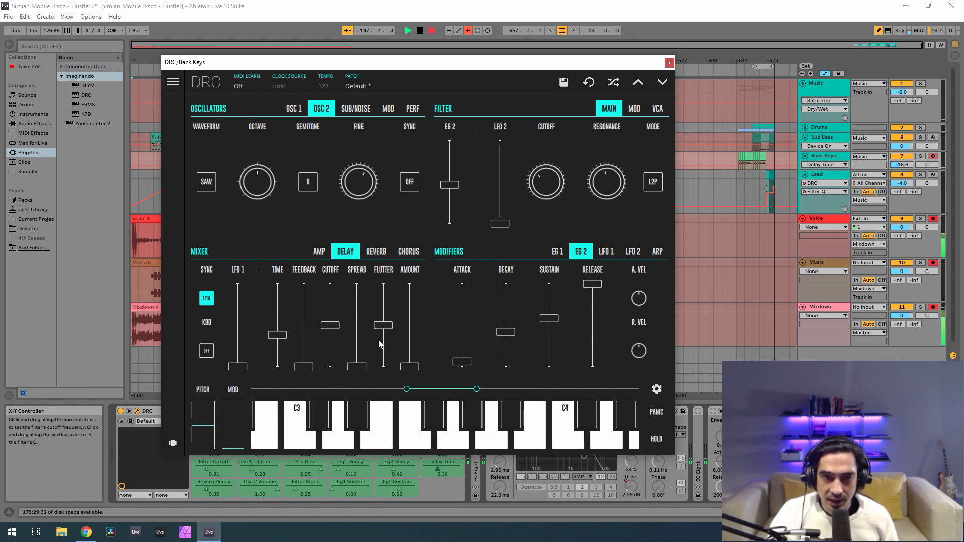
{"action": "left_click_drag", "start_coordinate": [410, 366], "coordinate": [430, 334]}
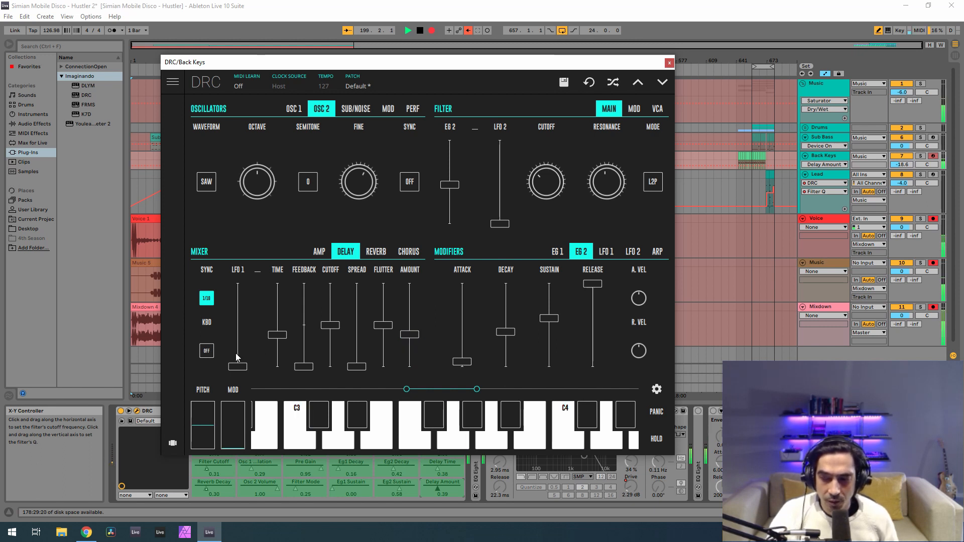
Step: Set the delay's feedback to about 0.38, its cutoff to about 0.73 and its spread to maximum
{"action": "left_click_drag", "start_coordinate": [304, 366], "coordinate": [307, 340]}
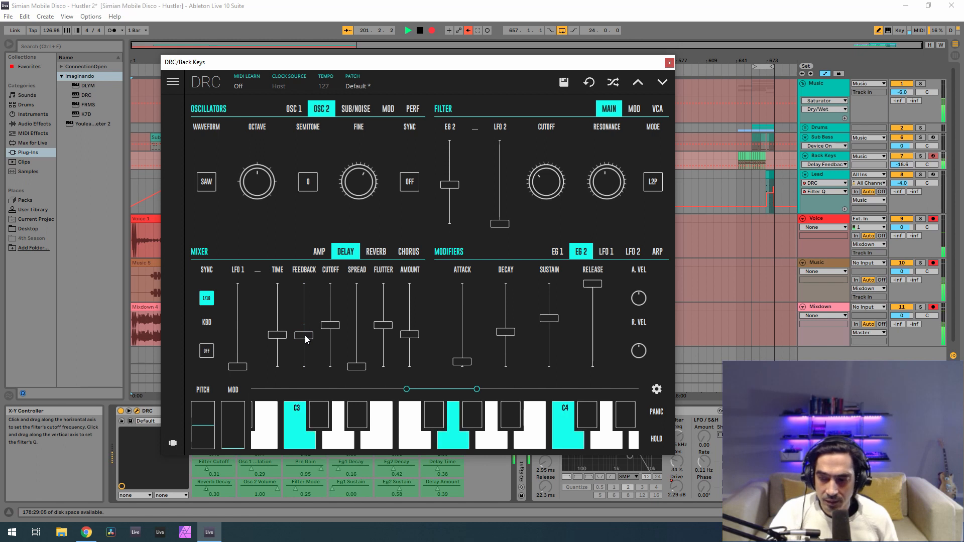
{"action": "left_click", "coordinate": [329, 303]}
{"action": "left_click_drag", "start_coordinate": [329, 308], "coordinate": [329, 310]}
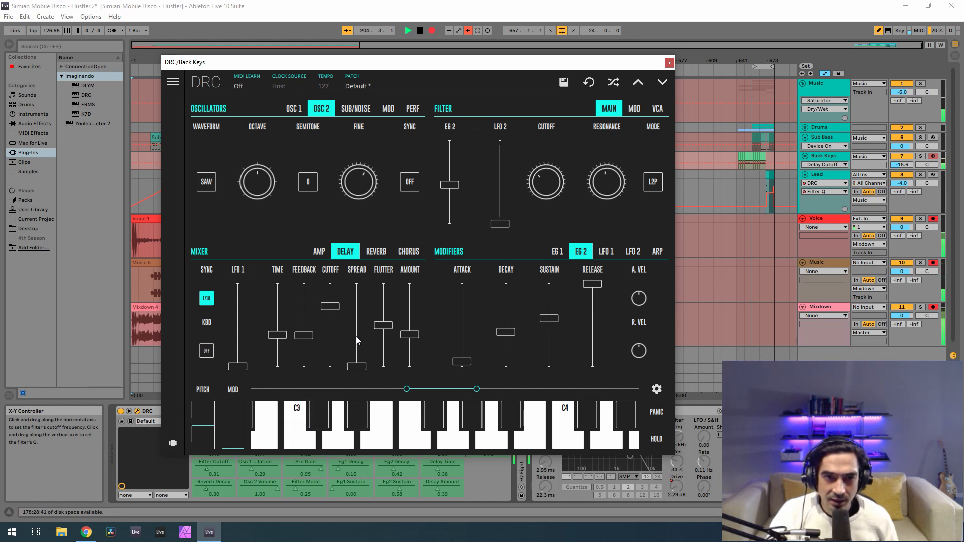
{"action": "left_click_drag", "start_coordinate": [357, 336], "coordinate": [358, 200]}
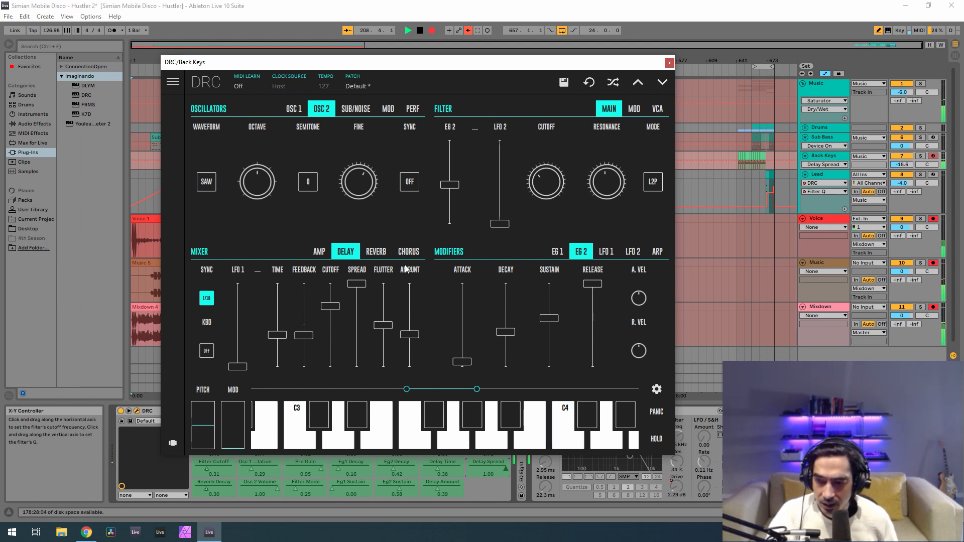
Step: Set the reverb amount to about 0.38, decay to about 0.74 and damping to about 0.28, and close the synth window
{"action": "left_click", "coordinate": [378, 252]}
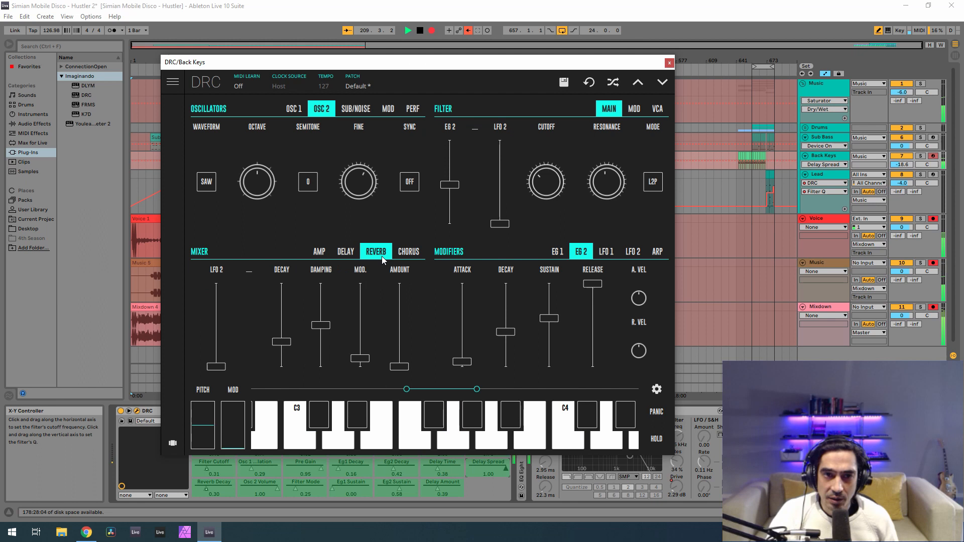
{"action": "left_click", "coordinate": [399, 349]}
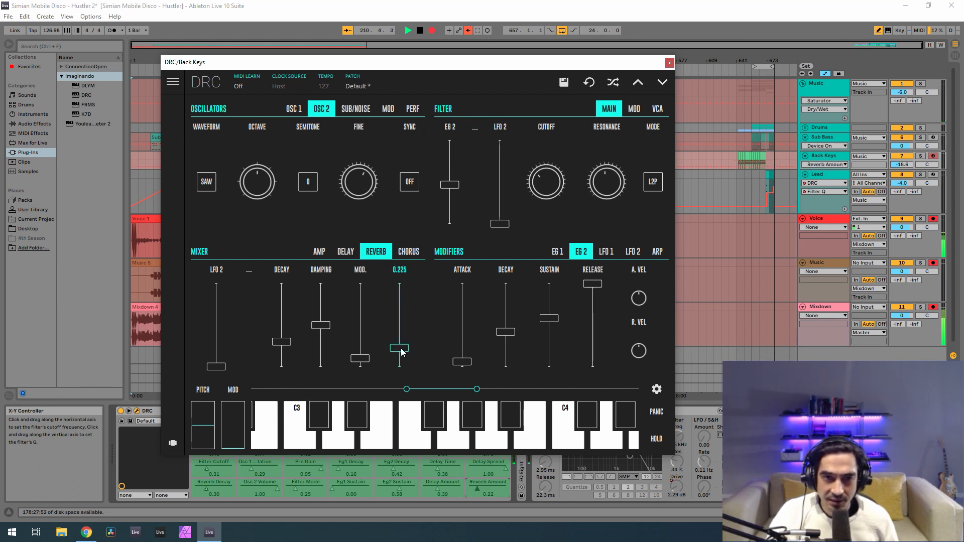
{"action": "left_click_drag", "start_coordinate": [402, 350], "coordinate": [424, 336]}
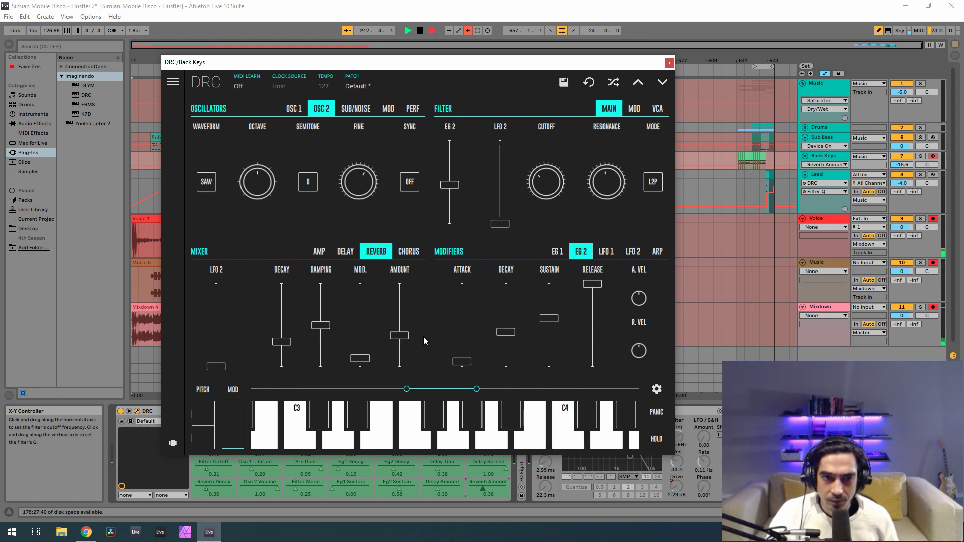
{"action": "left_click", "coordinate": [282, 308]}
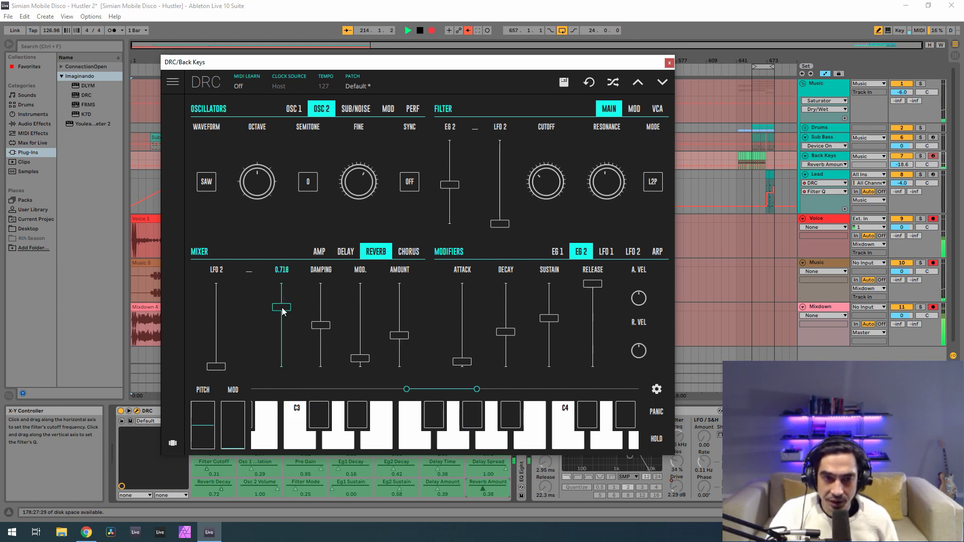
{"action": "left_click_drag", "start_coordinate": [282, 308], "coordinate": [287, 306]}
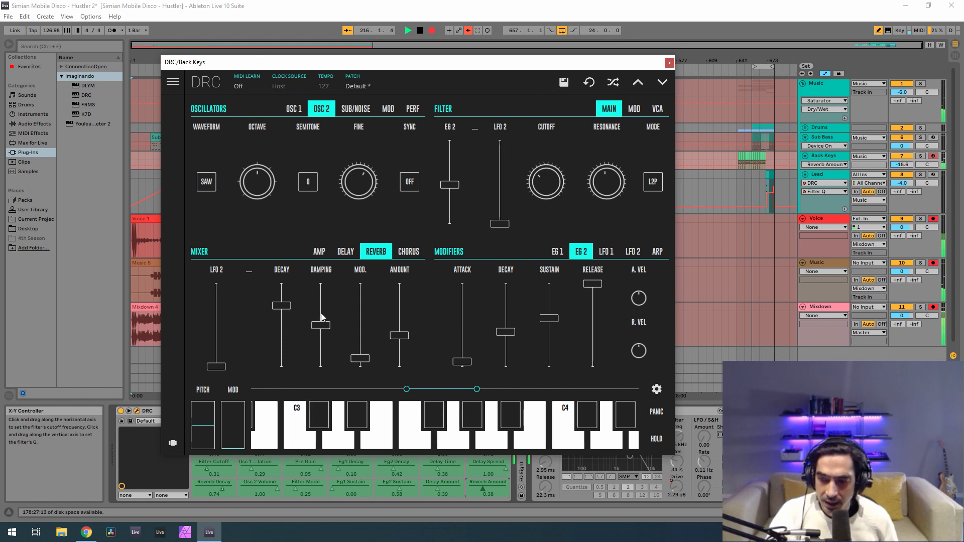
{"action": "left_click", "coordinate": [318, 343]}
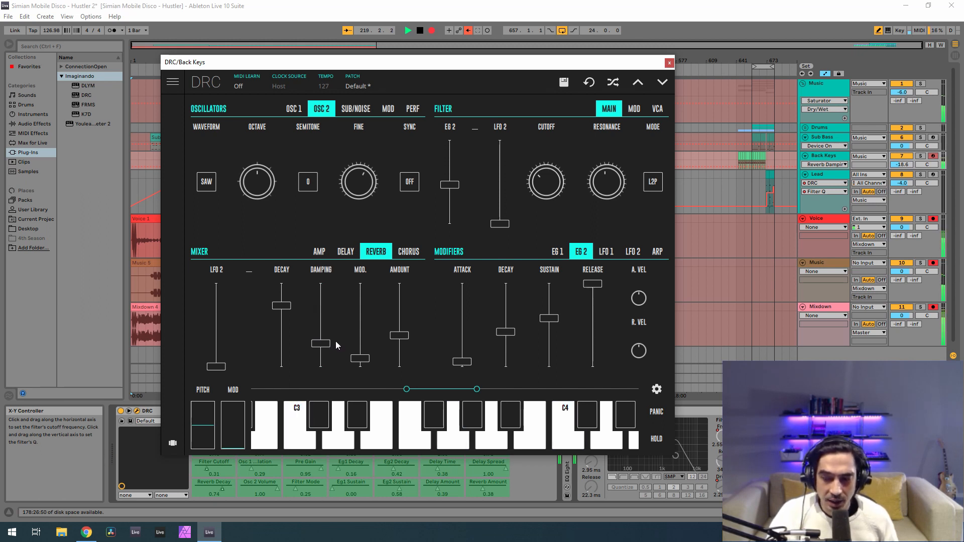
{"action": "left_click", "coordinate": [670, 64]}
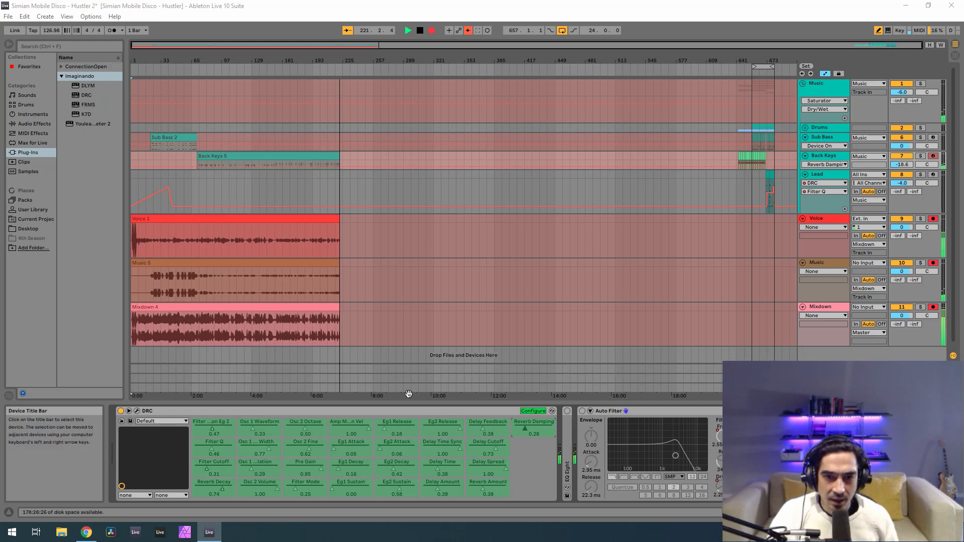
Step: Leave parameter configuration for the Back Keys DRC, collapse the synth, and turn on the first EQ Eight
{"action": "left_click", "coordinate": [534, 411]}
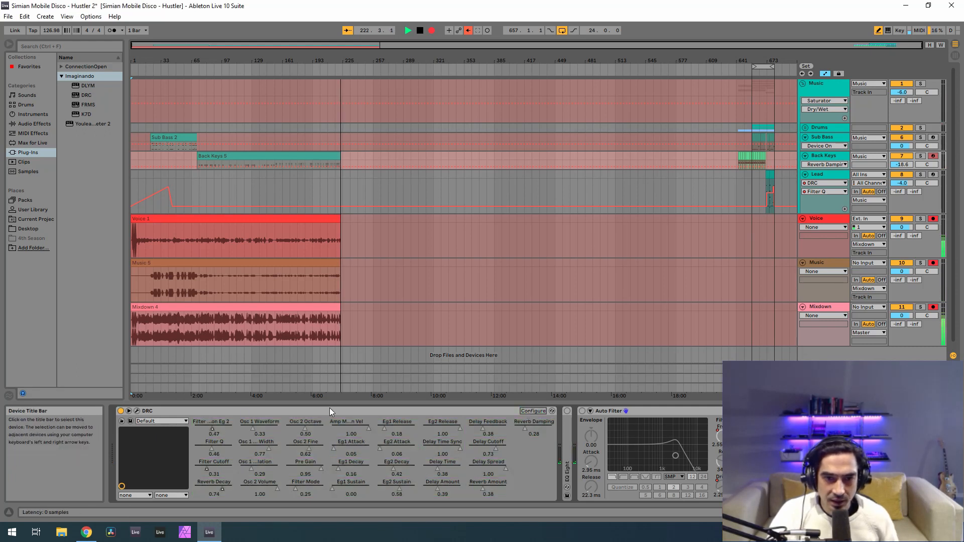
{"action": "double_click", "coordinate": [330, 408]}
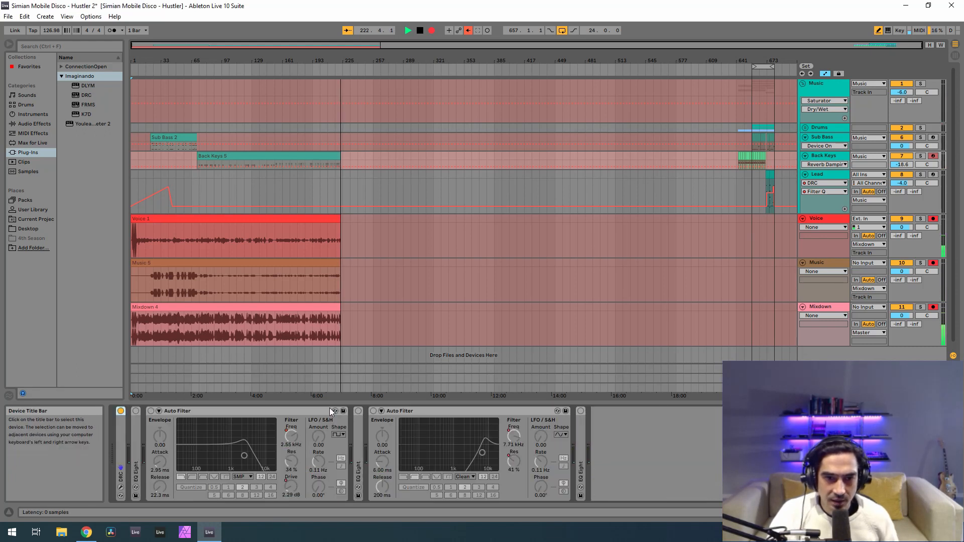
{"action": "double_click", "coordinate": [134, 424]}
{"action": "left_click", "coordinate": [135, 410]}
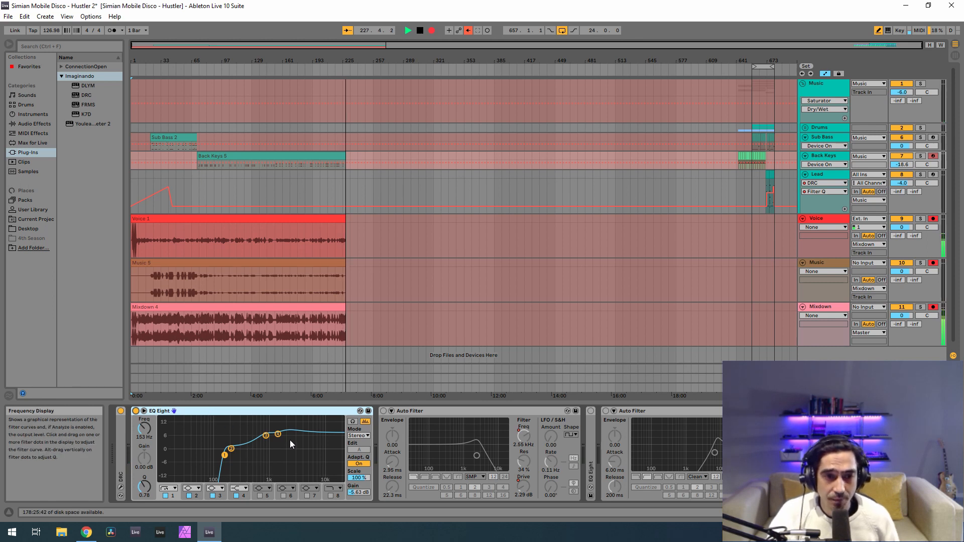
Step: Turn on and collapse the first Auto Filter on Back Keys, and expand and turn on the second EQ Eight
{"action": "left_click", "coordinate": [383, 411]}
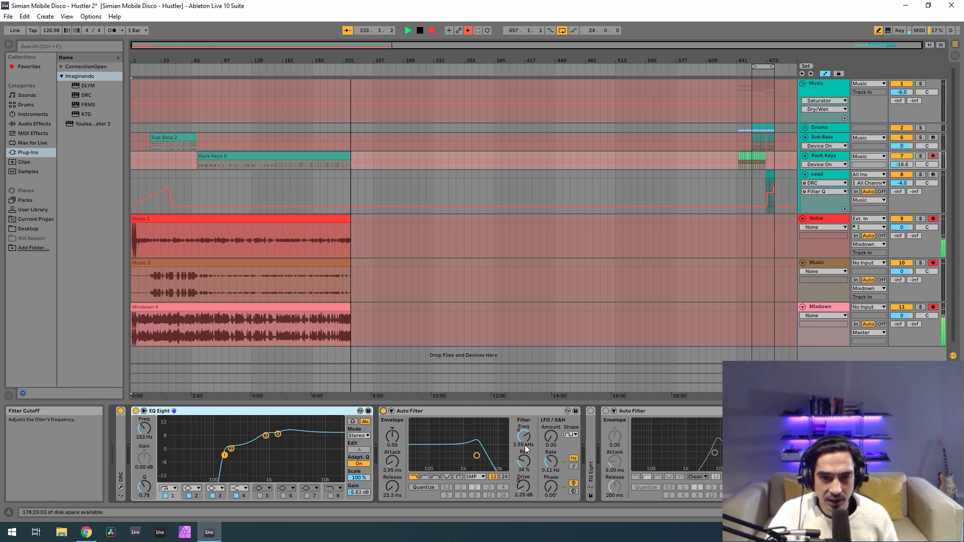
{"action": "double_click", "coordinate": [472, 411]}
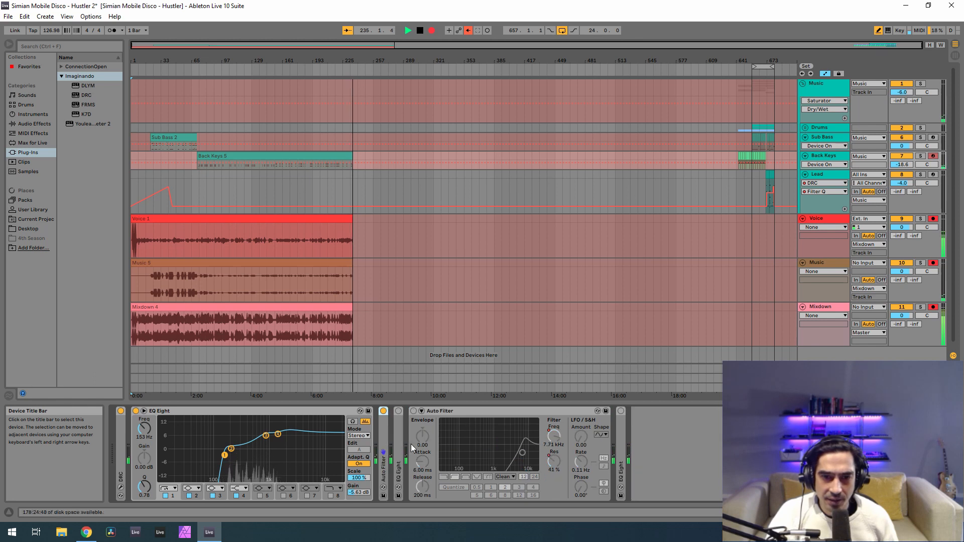
{"action": "double_click", "coordinate": [397, 438]}
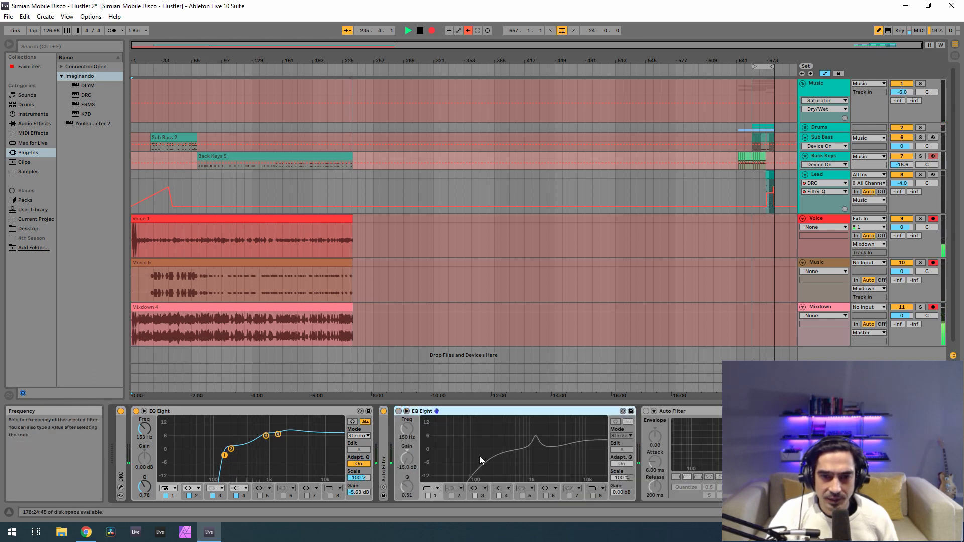
{"action": "left_click", "coordinate": [397, 412]}
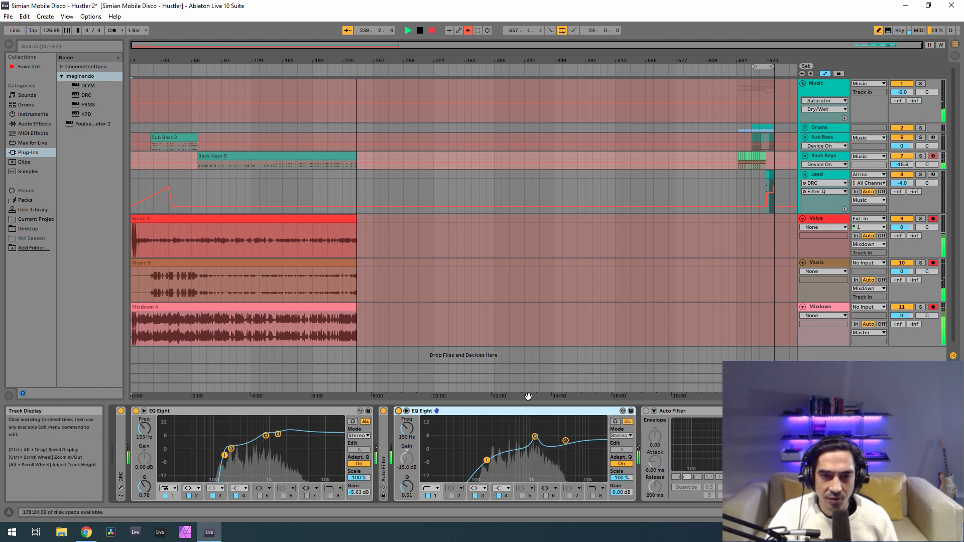
Step: Turn on the second Auto Filter on the Back Keys track and lower its cutoff frequency to the minimum
{"action": "double_click", "coordinate": [489, 411]}
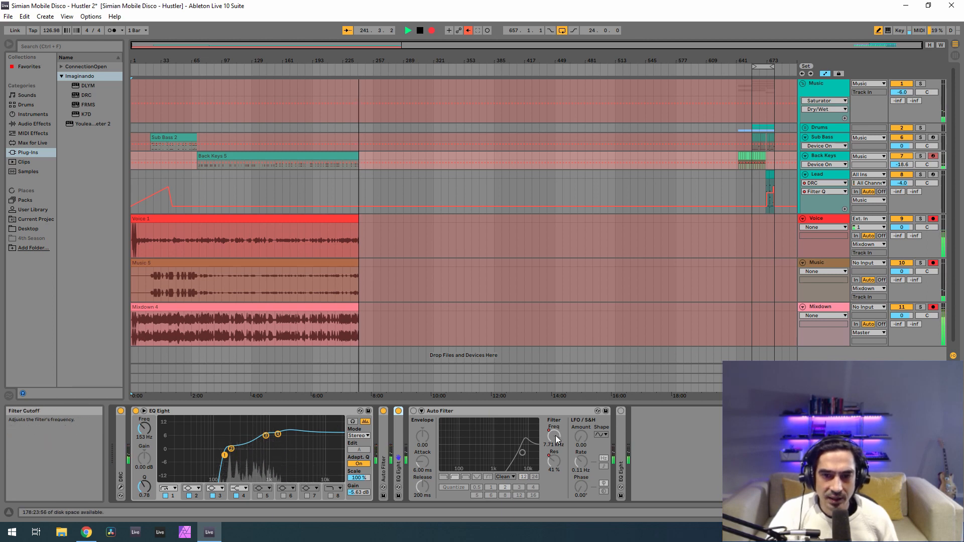
{"action": "double_click", "coordinate": [621, 469]}
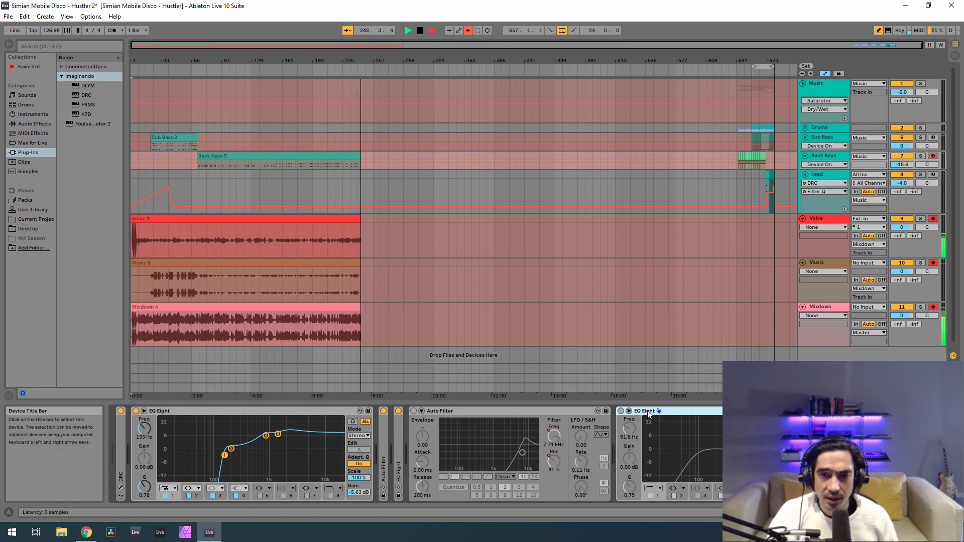
{"action": "left_click", "coordinate": [413, 411]}
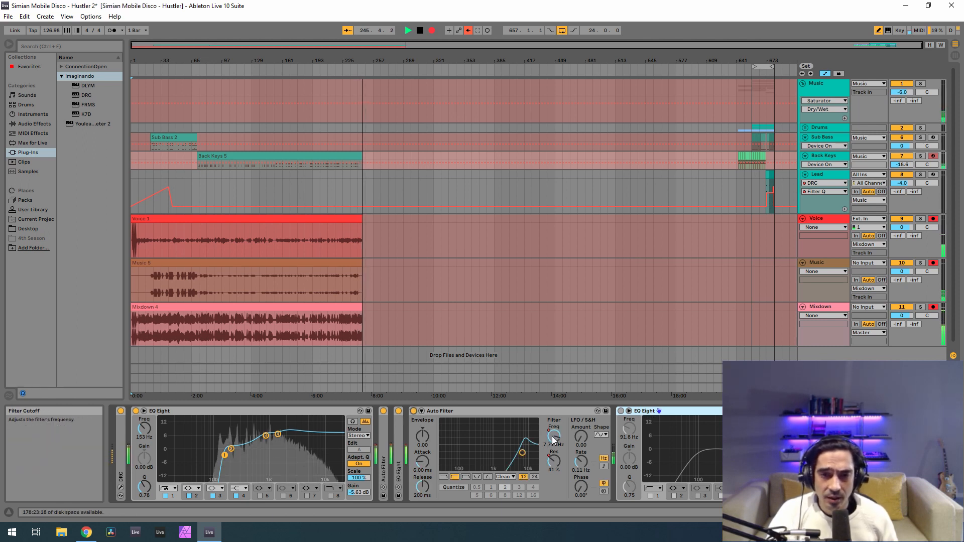
{"action": "left_click_drag", "start_coordinate": [553, 436], "coordinate": [553, 440]}
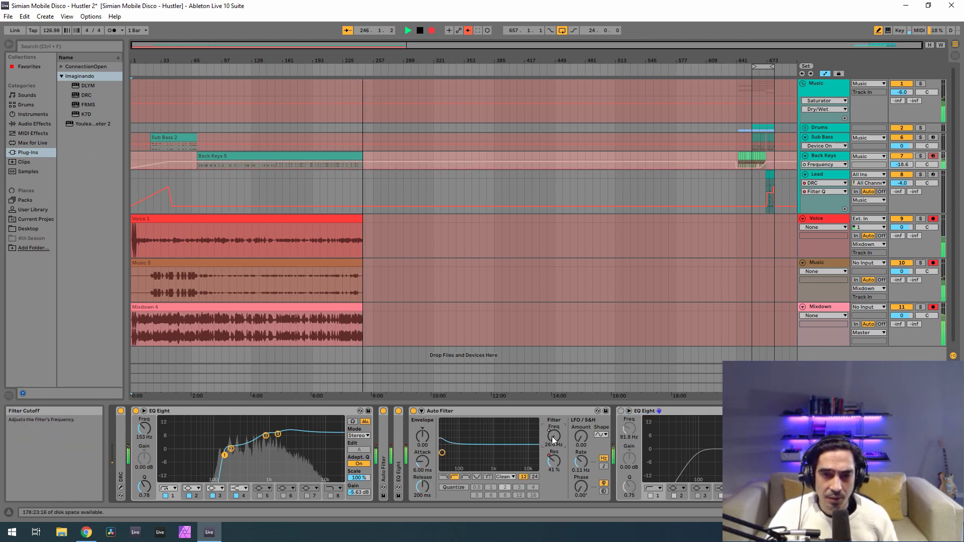
Step: Turn on the last EQ Eight on Back Keys and collapse it together with the second Auto Filter
{"action": "double_click", "coordinate": [525, 411]}
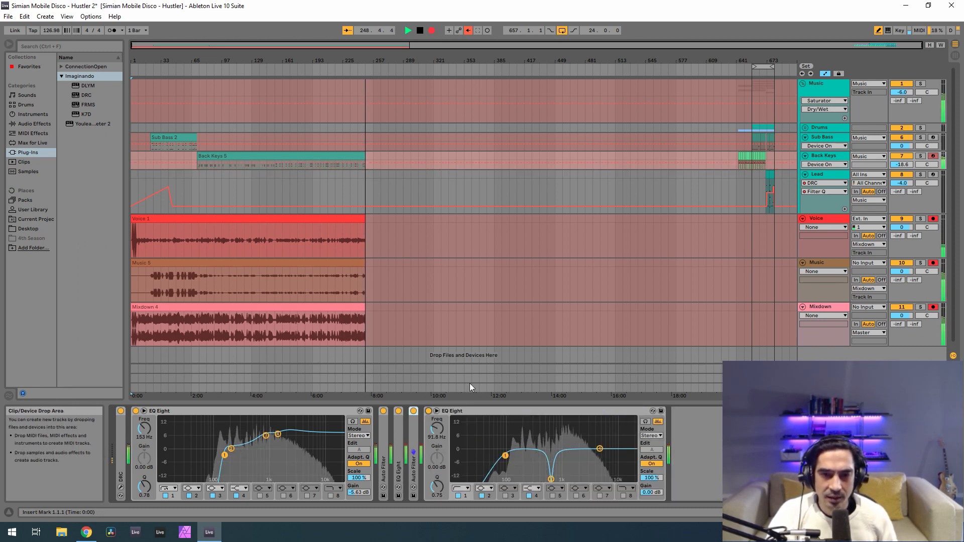
{"action": "left_click", "coordinate": [478, 412]}
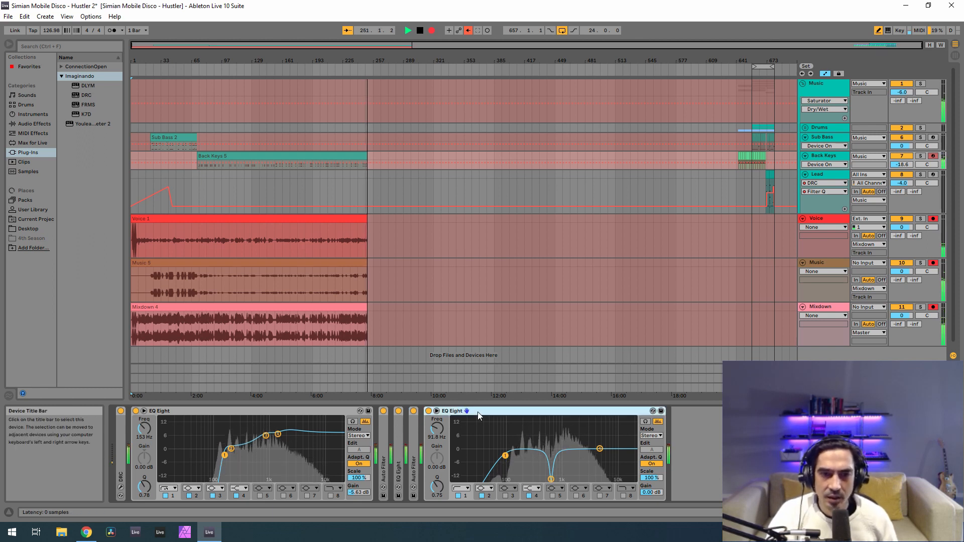
{"action": "double_click", "coordinate": [478, 412]}
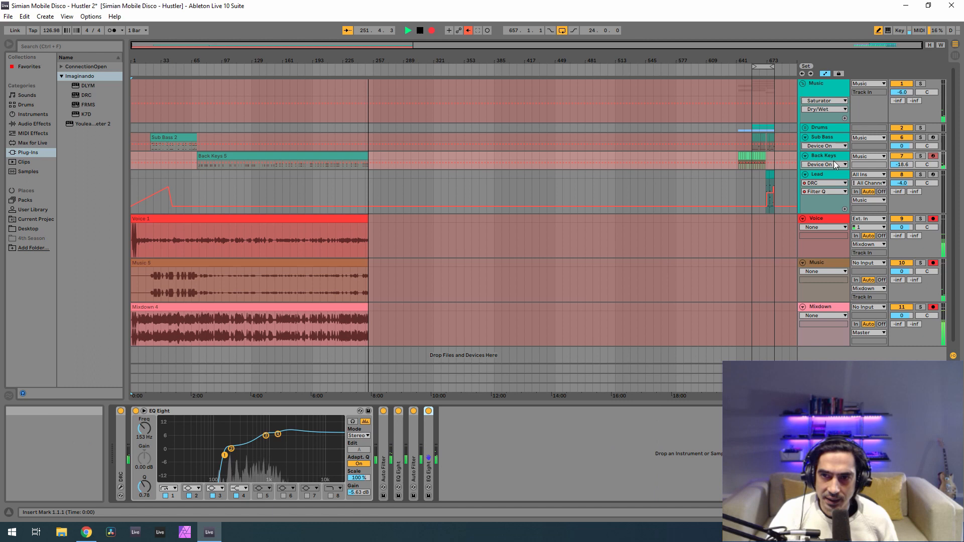
Step: Arm the Lead track for recording, and bypass and collapse its two EQ Eights and the Glue Compressor
{"action": "left_click", "coordinate": [934, 175]}
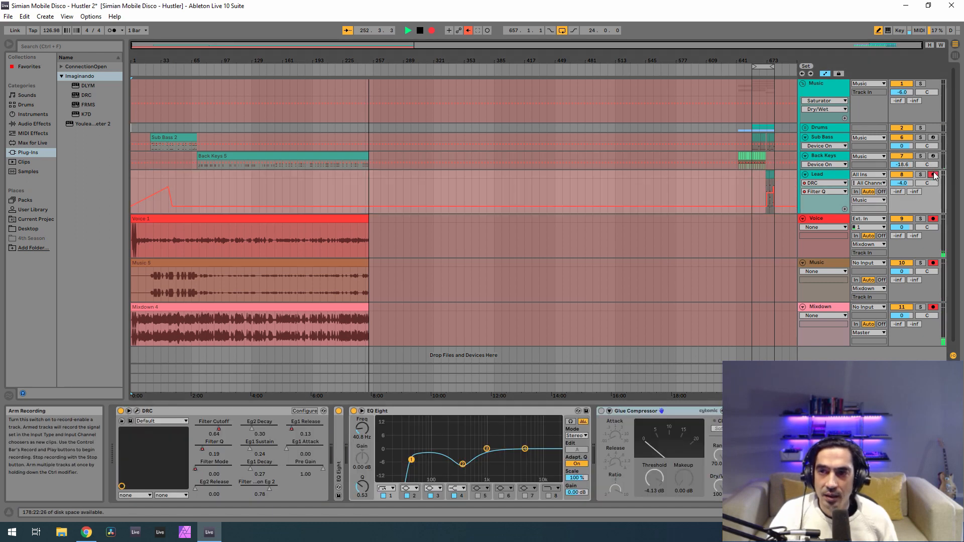
{"action": "left_click", "coordinate": [831, 179]}
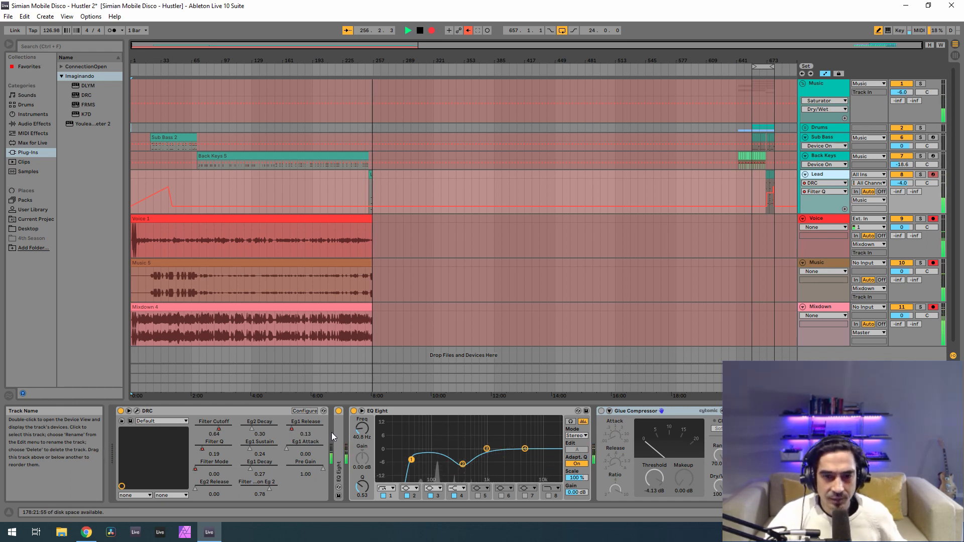
{"action": "left_click", "coordinate": [339, 411]}
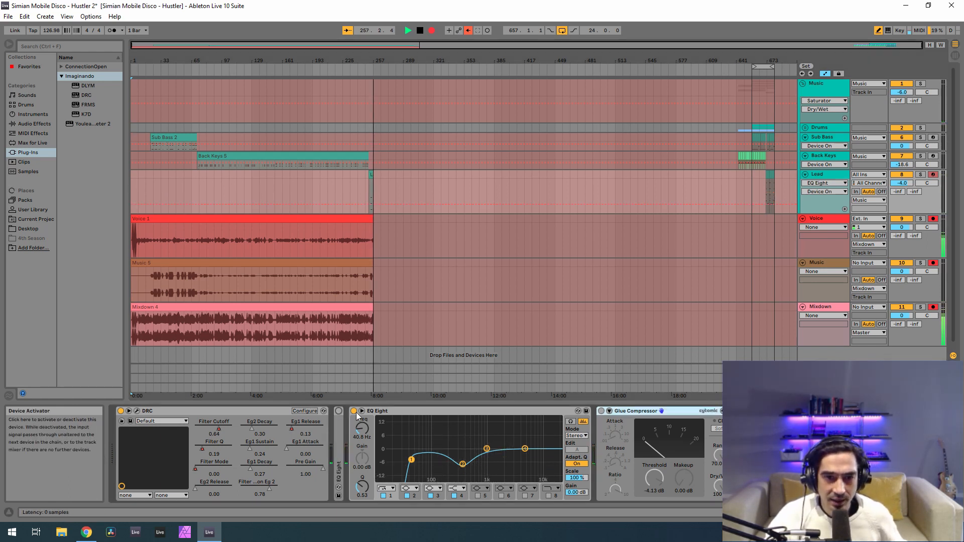
{"action": "left_click", "coordinate": [601, 411]}
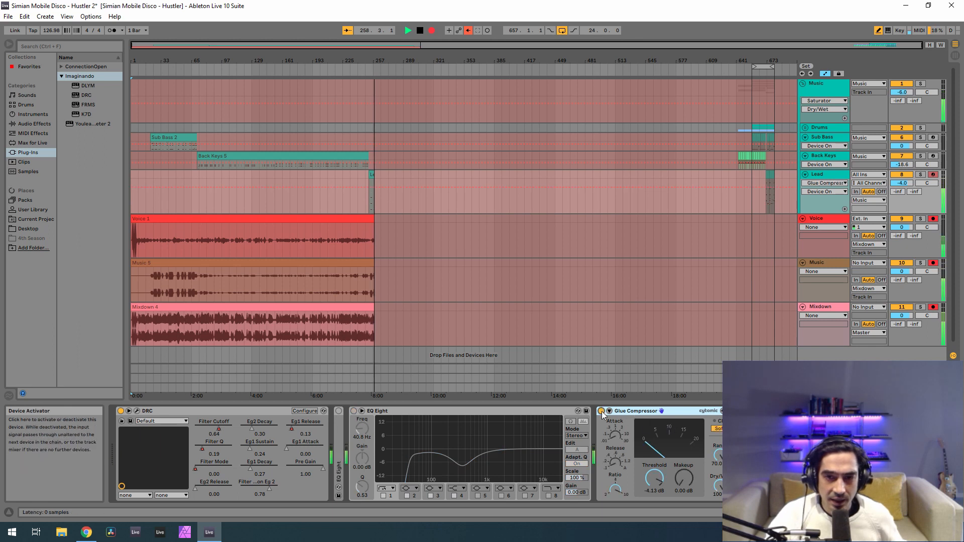
{"action": "left_click", "coordinate": [601, 410]}
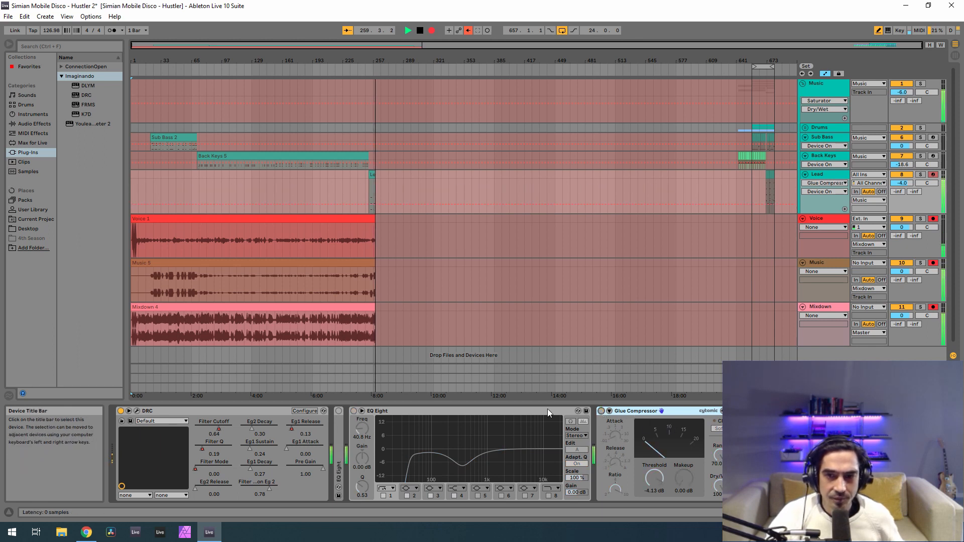
{"action": "double_click", "coordinate": [547, 410]}
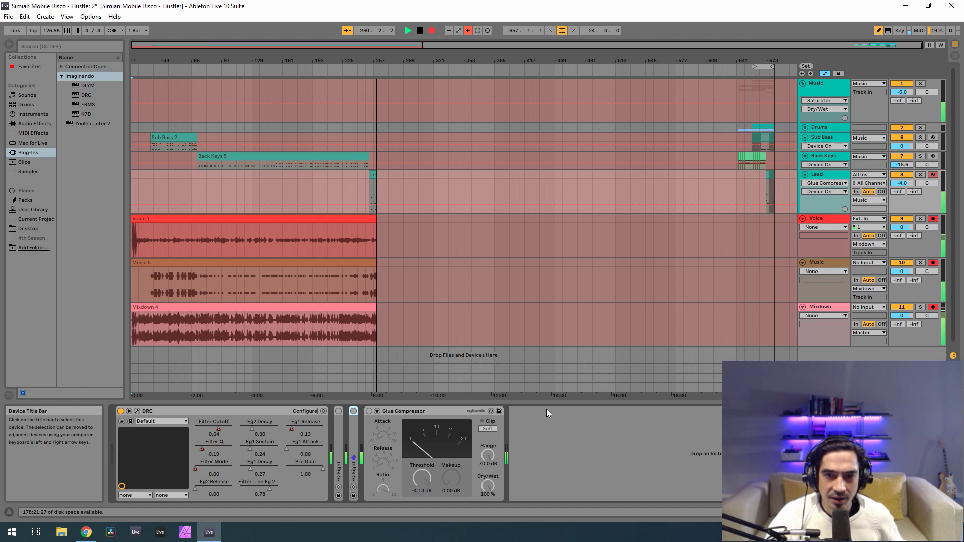
{"action": "double_click", "coordinate": [423, 409]}
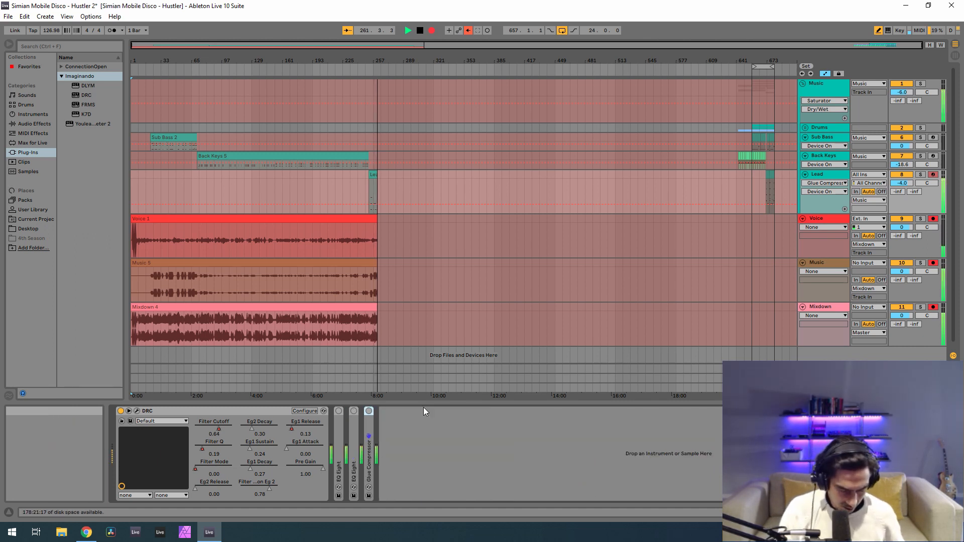
Step: Open the Lead track's DRC synth and revert it to the unmodified Default patch
{"action": "left_click", "coordinate": [137, 411]}
{"action": "left_click", "coordinate": [439, 92]}
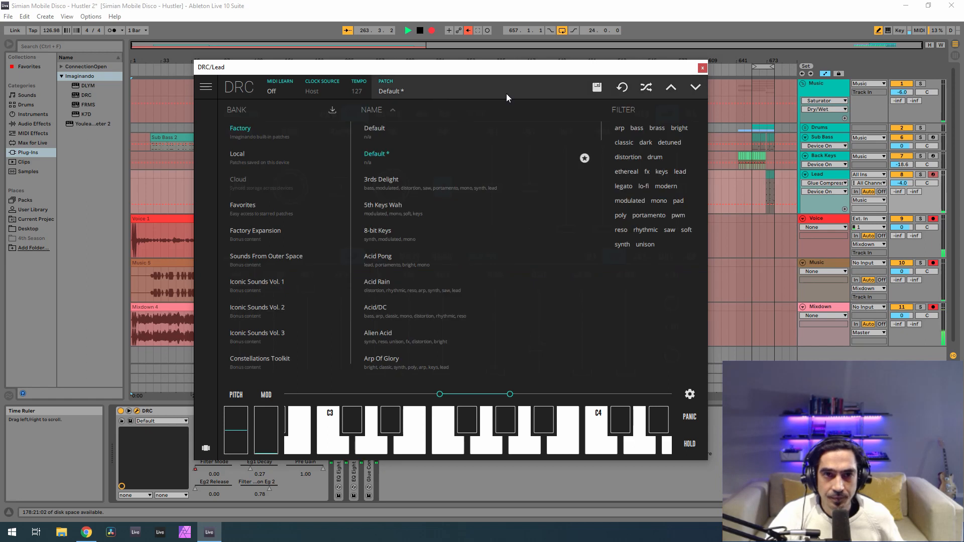
{"action": "left_click", "coordinate": [623, 88]}
{"action": "left_click", "coordinate": [525, 279]}
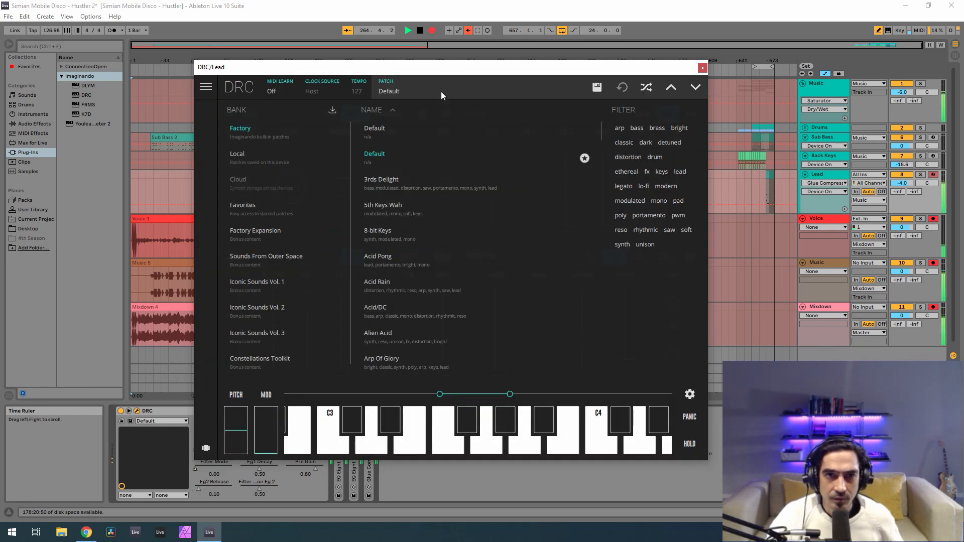
{"action": "left_click", "coordinate": [441, 91]}
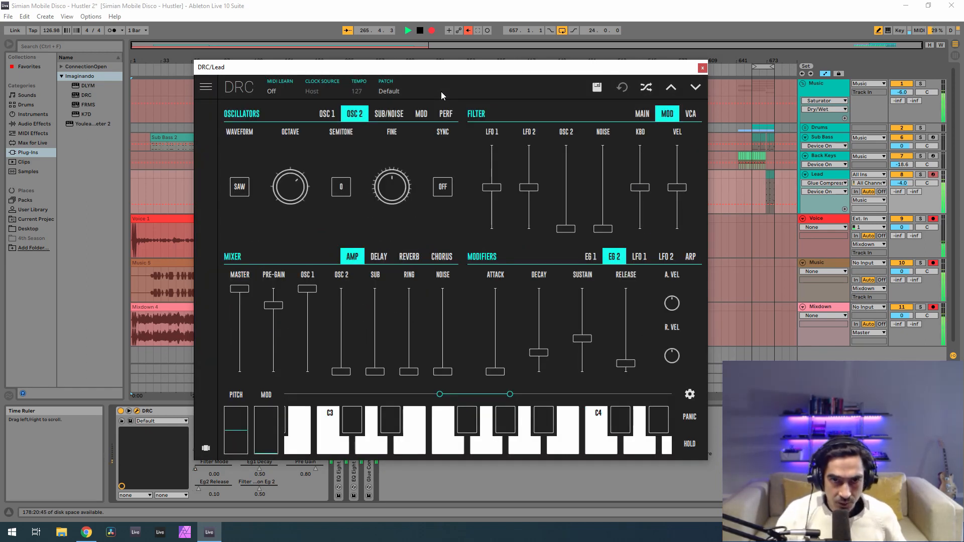
Step: Change the Lead synth's voice mode from Poly and lower oscillator 1's octave
{"action": "left_click", "coordinate": [445, 113]}
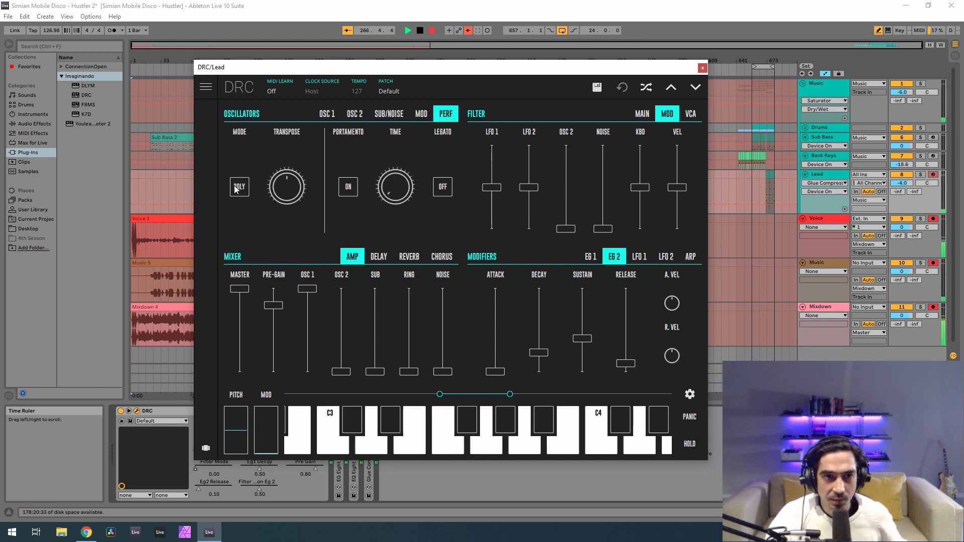
{"action": "left_click", "coordinate": [238, 188]}
{"action": "left_click", "coordinate": [327, 115]}
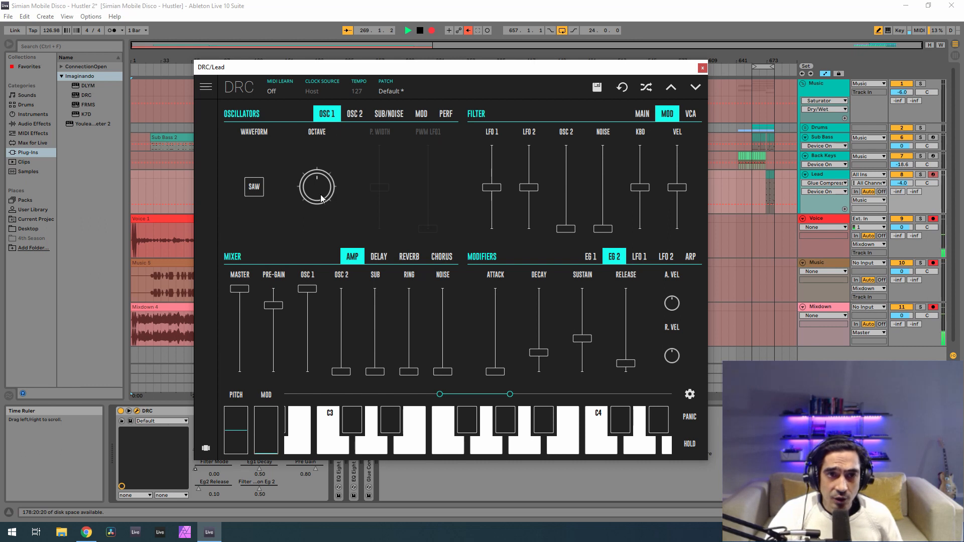
{"action": "mouse_move", "coordinate": [321, 193]}
{"action": "left_mouse_down"}
{"action": "mouse_move", "coordinate": [321, 238]}
{"action": "mouse_move", "coordinate": [321, 204]}
{"action": "left_mouse_up"}
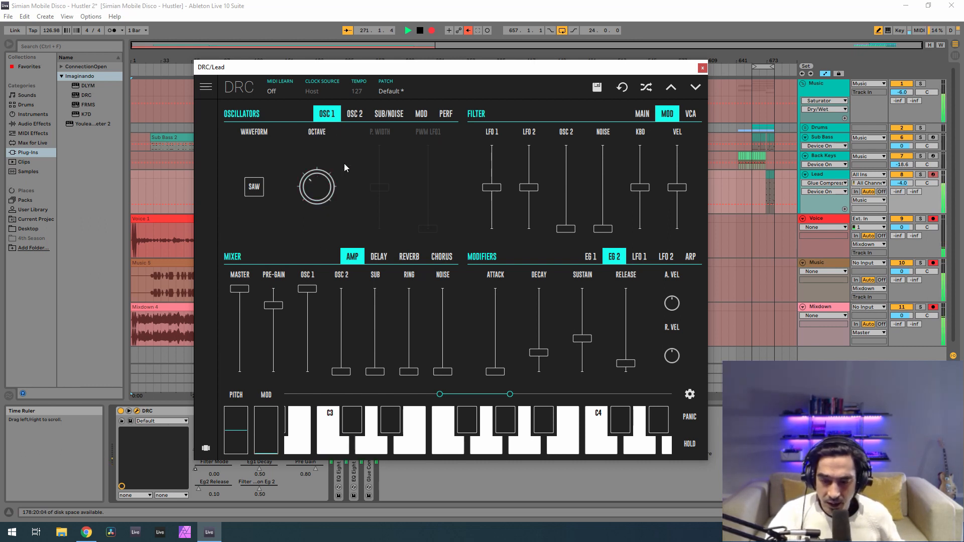
Step: Raise the oscillator 2 level and pre-gain to maximum, and lower oscillator 2's octave with sync on
{"action": "left_click", "coordinate": [342, 294]}
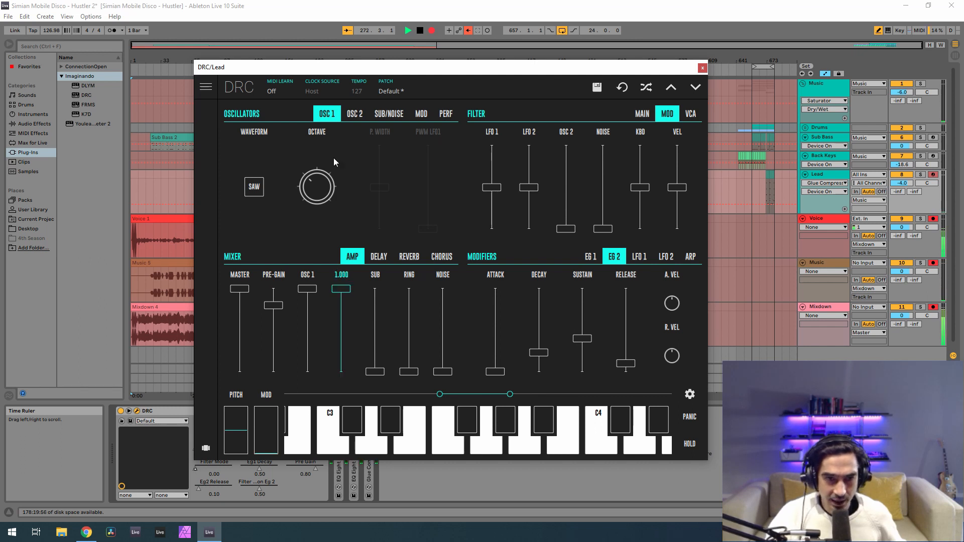
{"action": "left_click", "coordinate": [355, 115]}
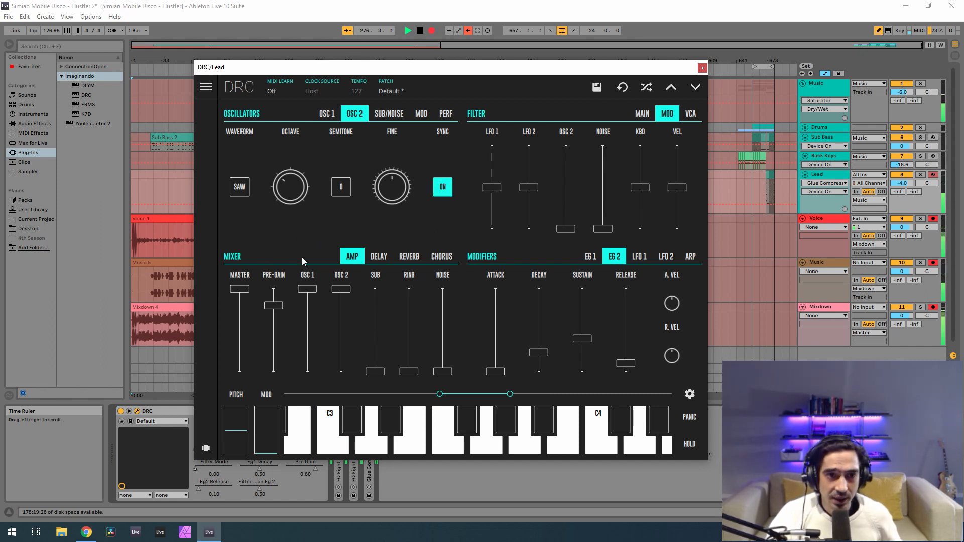
{"action": "left_click_drag", "start_coordinate": [270, 308], "coordinate": [271, 196]}
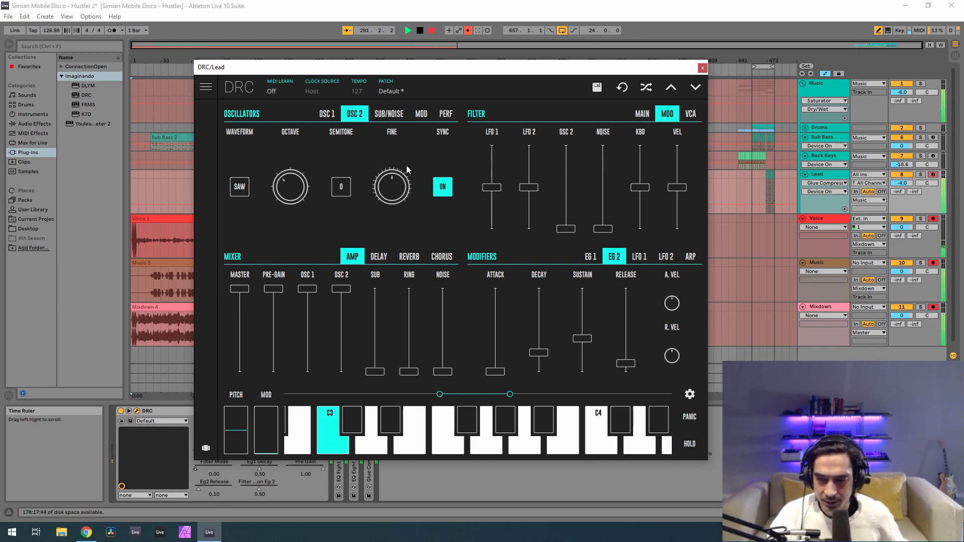
Step: Set the filter mode to L2P, raise its EG 2 amount to about 0.78 and reduce the cutoff
{"action": "left_click", "coordinate": [644, 115]}
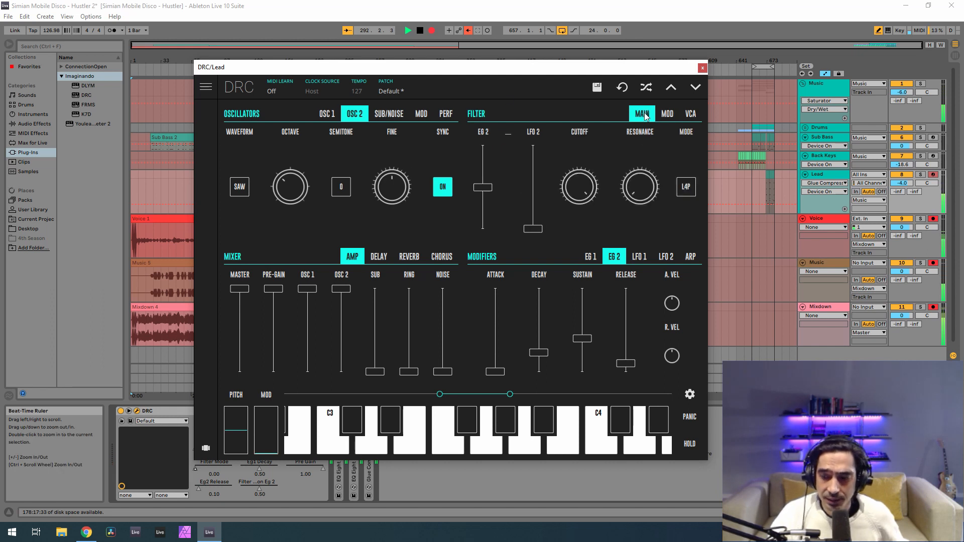
{"action": "left_click", "coordinate": [692, 190]}
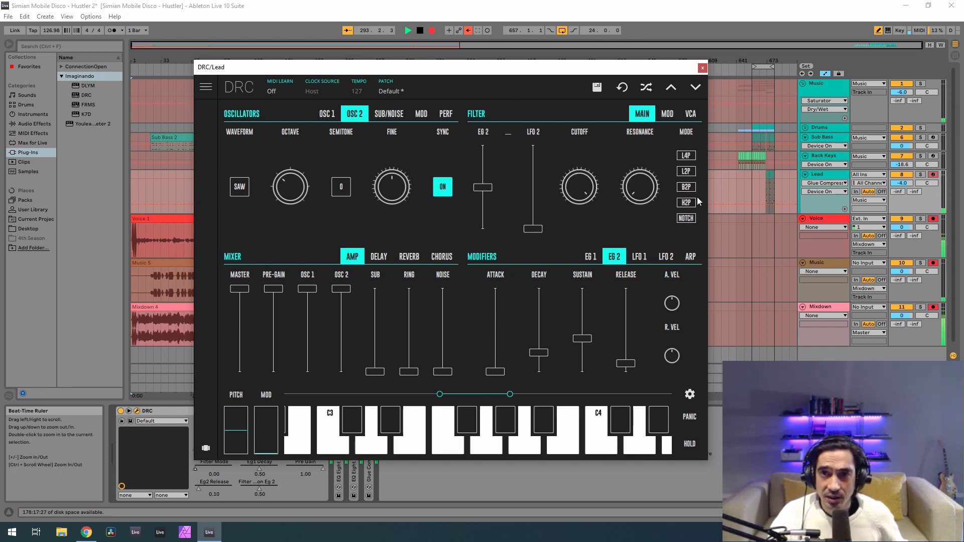
{"action": "left_click", "coordinate": [689, 172]}
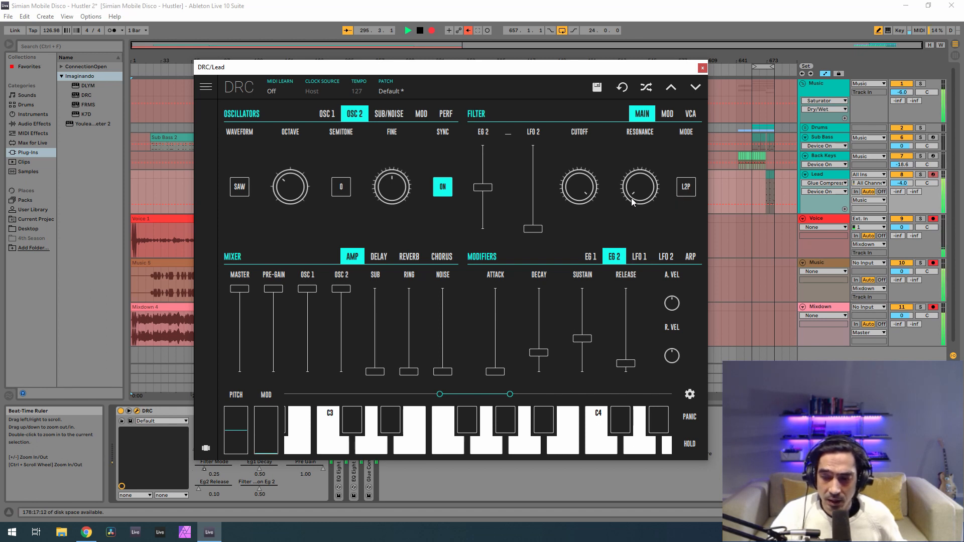
{"action": "left_click_drag", "start_coordinate": [483, 187], "coordinate": [507, 168]}
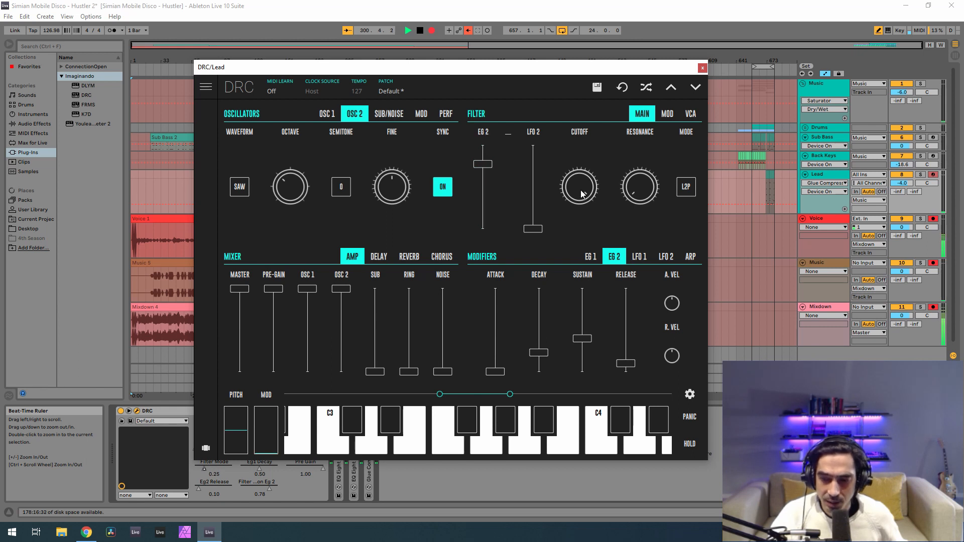
{"action": "left_click_drag", "start_coordinate": [580, 187], "coordinate": [578, 231]}
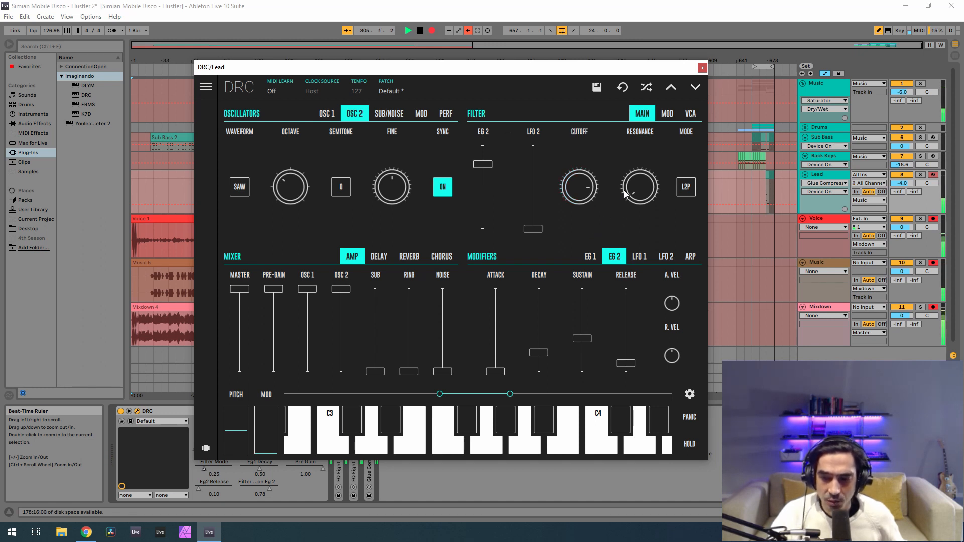
Step: Set the Lead synth's filter resonance to about 0.19 and lower the filter's KBD modulation amount
{"action": "left_click_drag", "start_coordinate": [625, 194], "coordinate": [632, 153]}
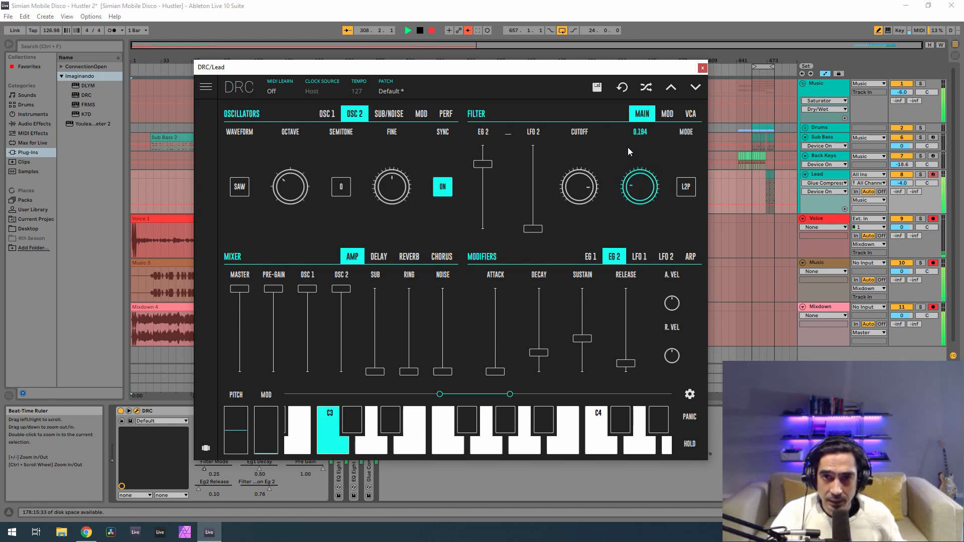
{"action": "left_click_drag", "start_coordinate": [628, 147], "coordinate": [628, 149]}
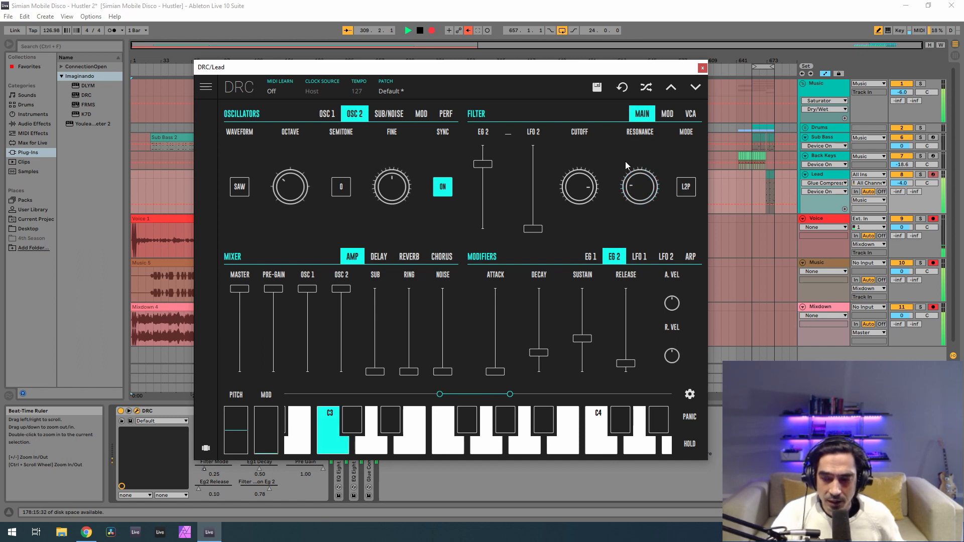
{"action": "left_click", "coordinate": [668, 114]}
{"action": "left_click", "coordinate": [646, 115]}
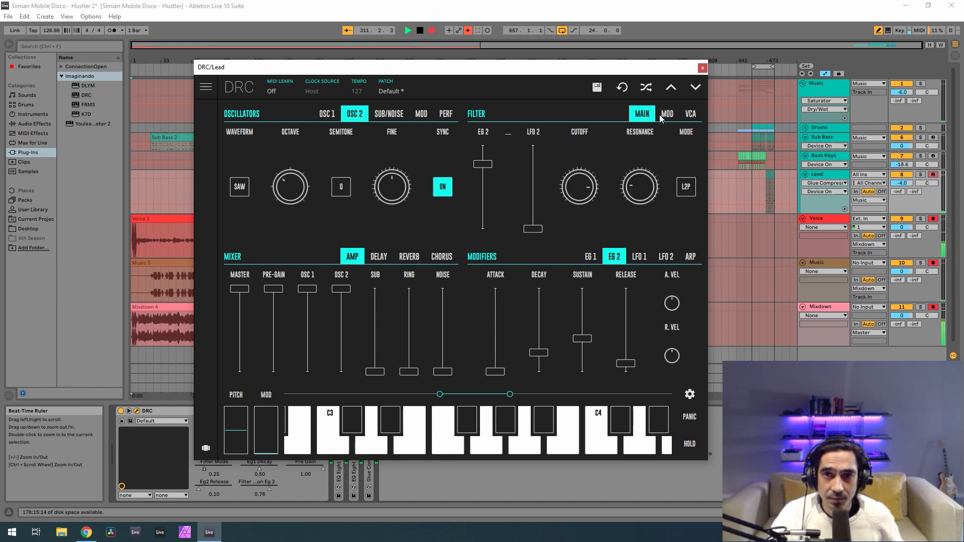
{"action": "left_click", "coordinate": [661, 114]}
{"action": "left_click", "coordinate": [648, 112]}
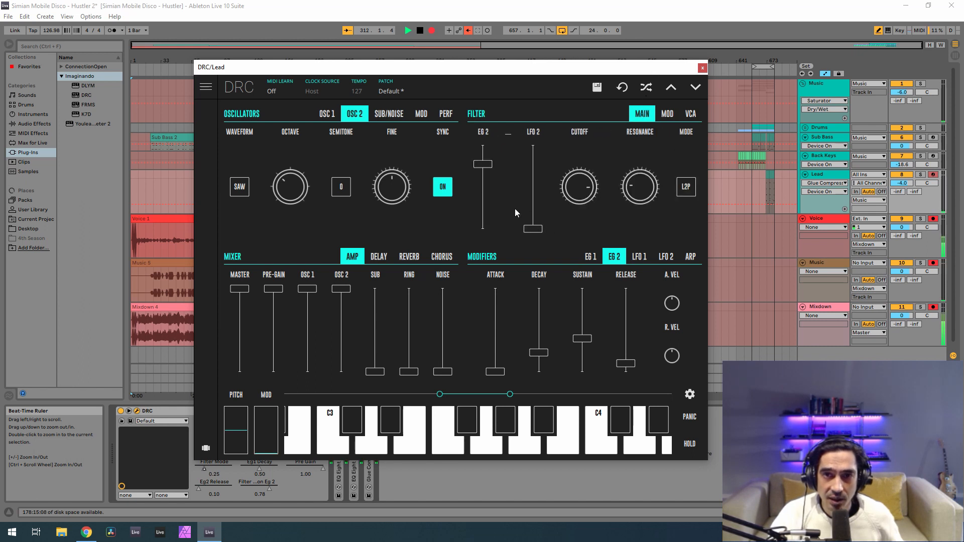
{"action": "left_click", "coordinate": [671, 114]}
{"action": "left_click_drag", "start_coordinate": [643, 190], "coordinate": [646, 205]}
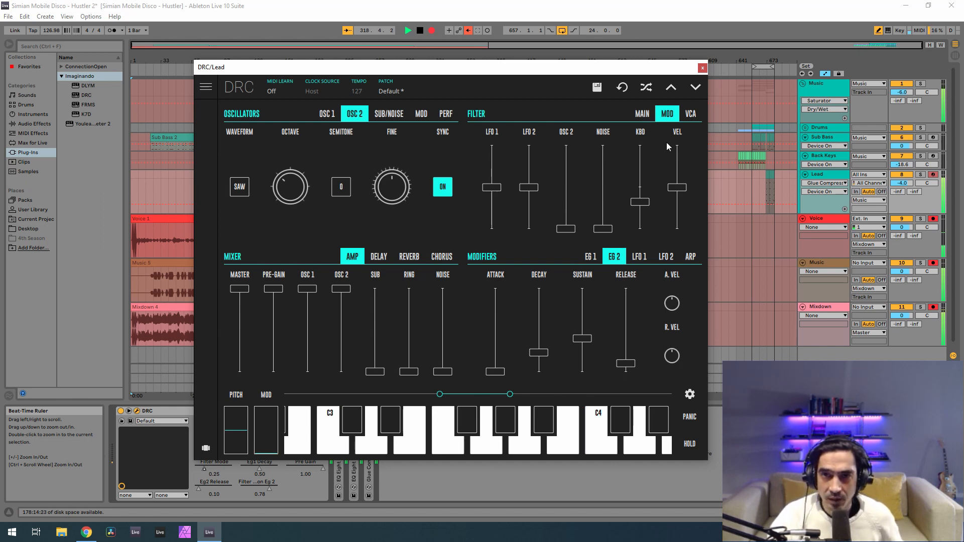
Step: Lower the EG 1 decay to about 0.27, sustain to about 0.24 and release to about 0.10
{"action": "left_click", "coordinate": [642, 114]}
{"action": "left_click", "coordinate": [591, 257]}
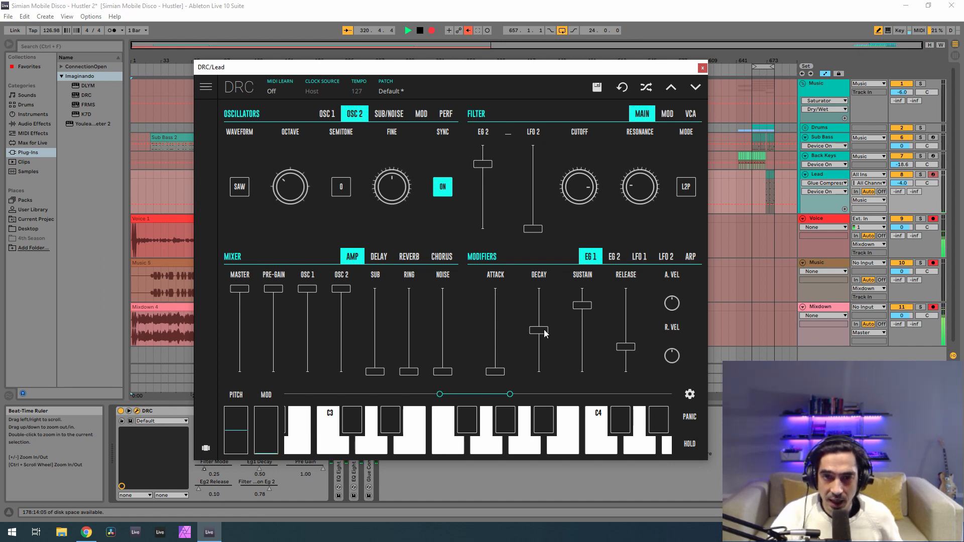
{"action": "left_click_drag", "start_coordinate": [544, 332], "coordinate": [623, 366]}
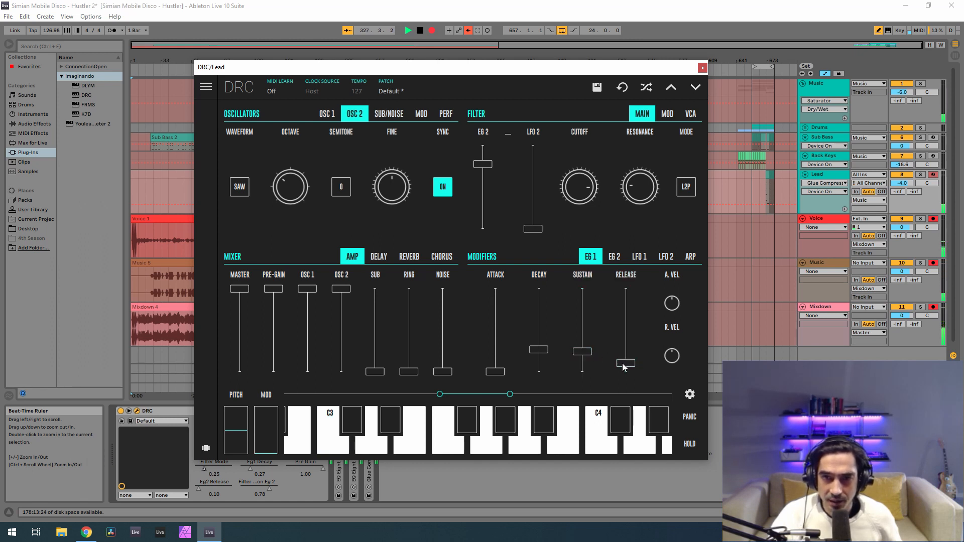
Step: Set EG 2's sustain and release to zero and its decay to about 0.30, and close the Lead's DRC window
{"action": "left_click", "coordinate": [615, 258]}
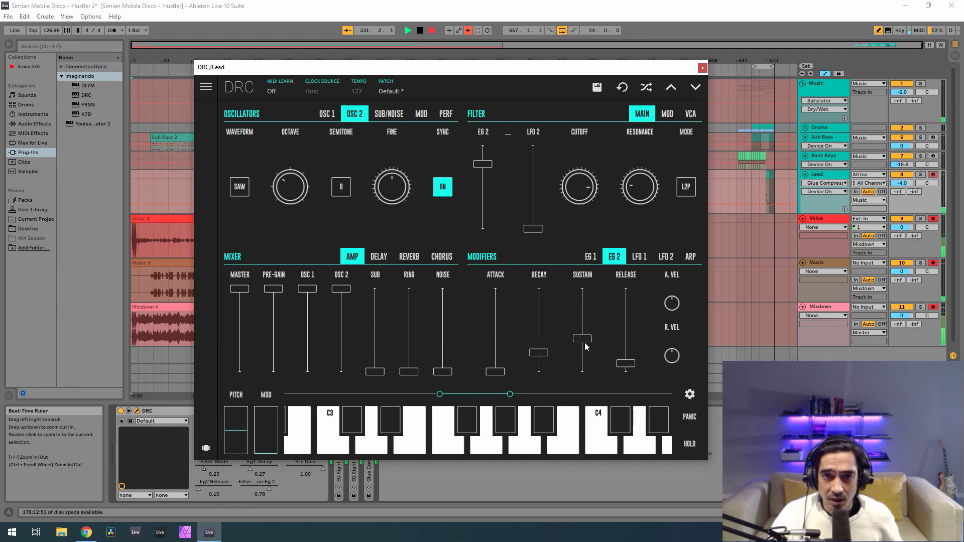
{"action": "left_click_drag", "start_coordinate": [585, 343], "coordinate": [586, 412]}
{"action": "left_click_drag", "start_coordinate": [623, 366], "coordinate": [616, 406]}
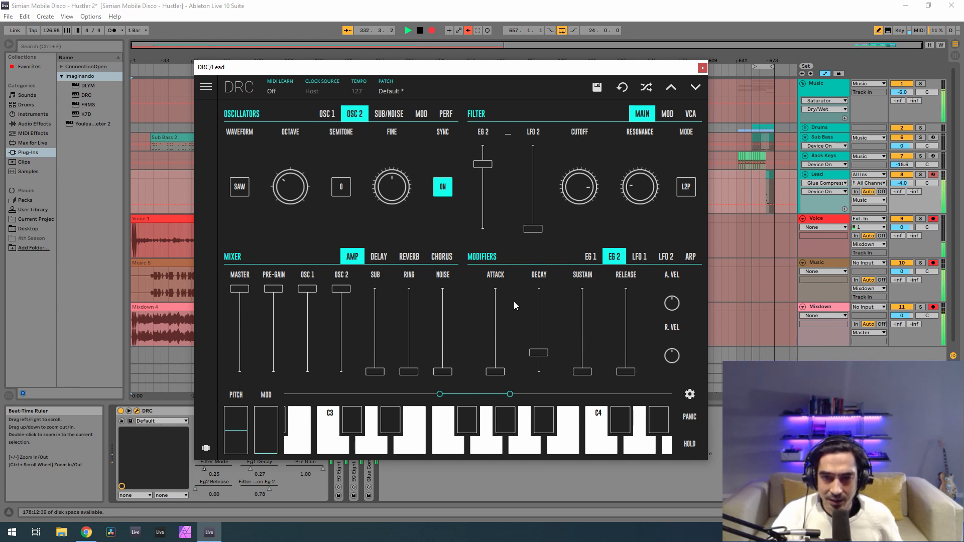
{"action": "left_click", "coordinate": [540, 357]}
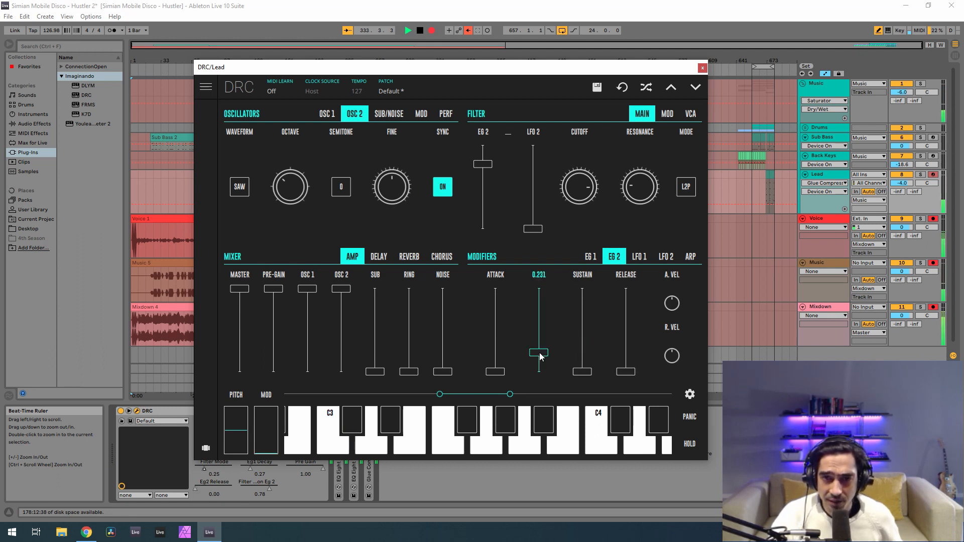
{"action": "left_click_drag", "start_coordinate": [541, 356], "coordinate": [553, 351]}
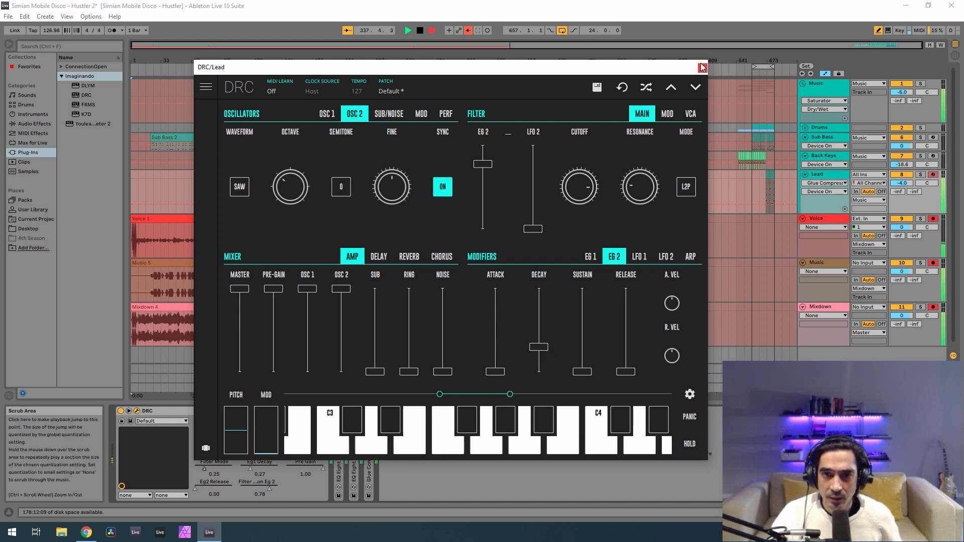
{"action": "left_click", "coordinate": [443, 115]}
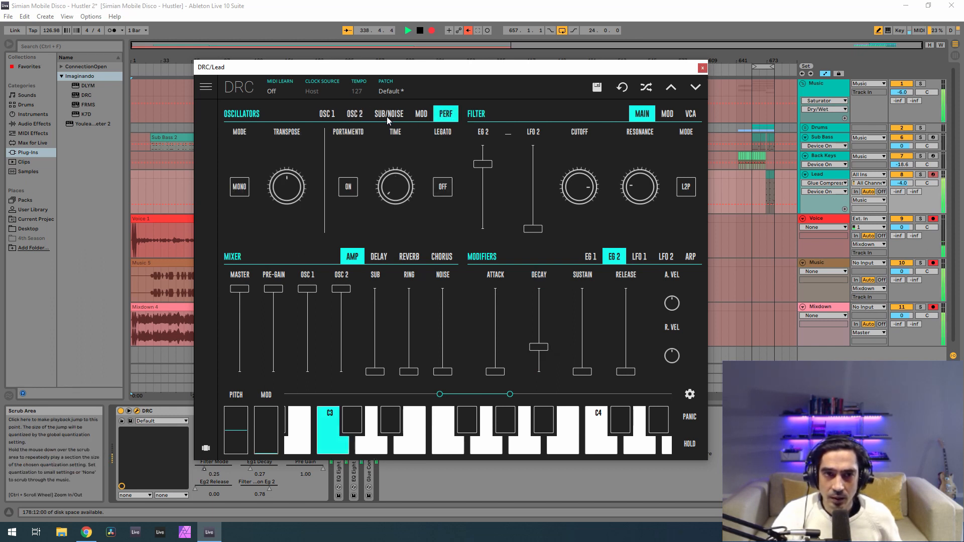
{"action": "left_click", "coordinate": [702, 68]}
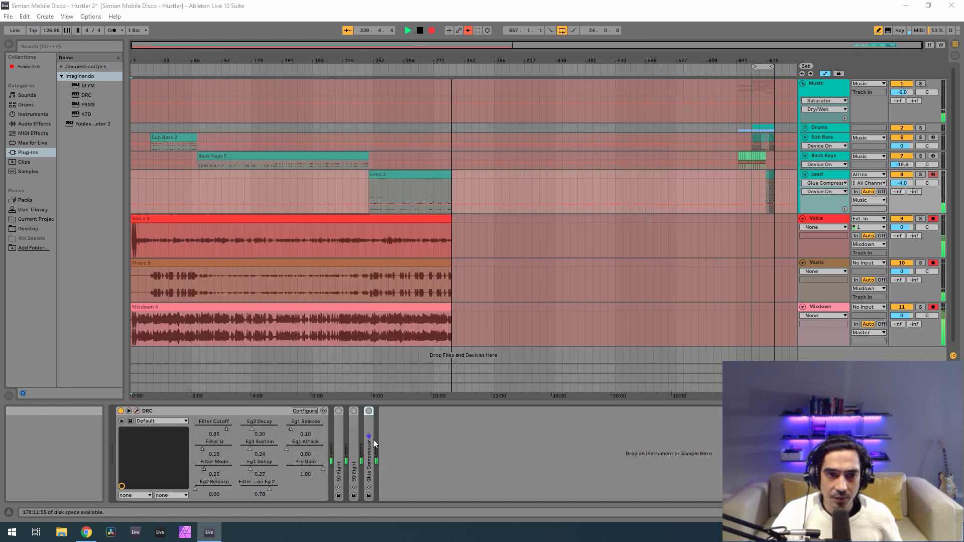
Step: Activate both EQ Eight devices and the Glue Compressor in the Lead track's effect chain
{"action": "double_click", "coordinate": [340, 424]}
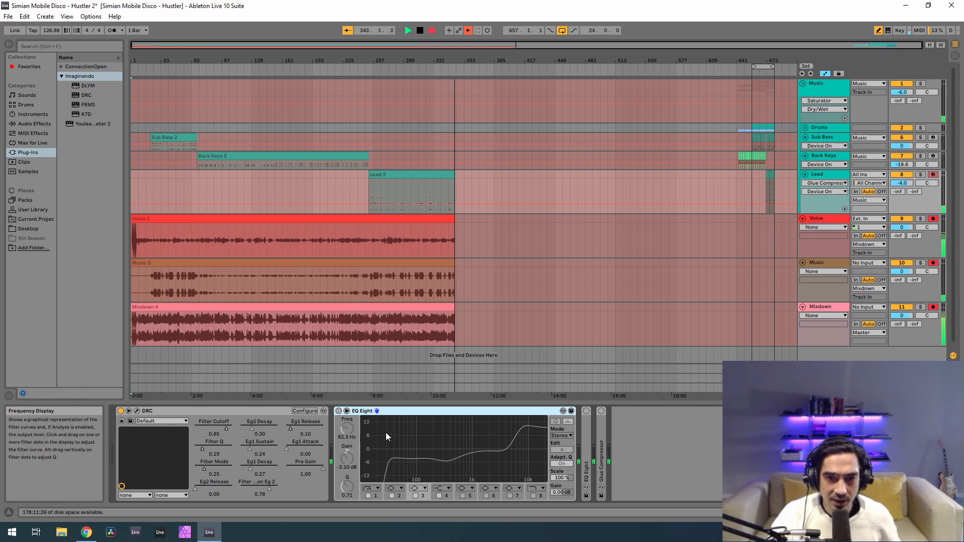
{"action": "left_click", "coordinate": [338, 412]}
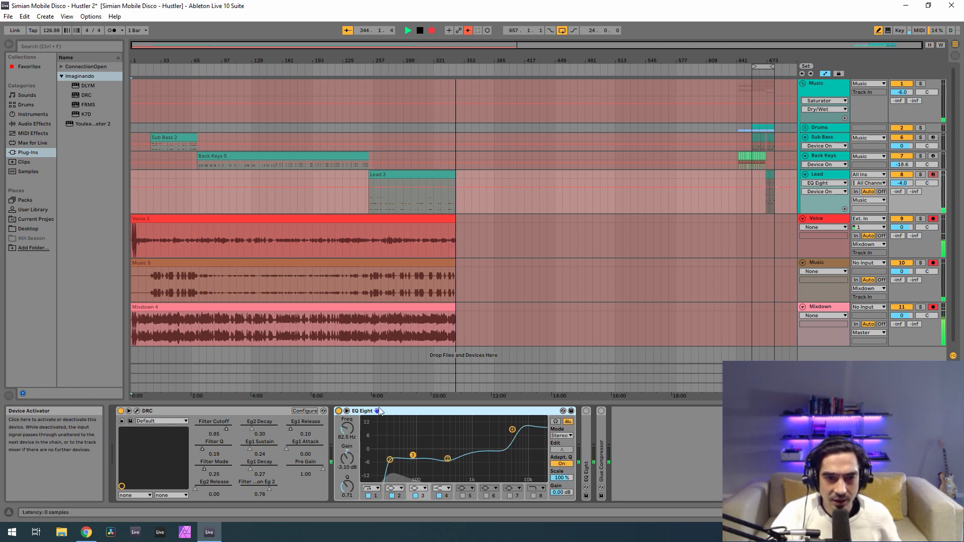
{"action": "double_click", "coordinate": [467, 411]}
{"action": "double_click", "coordinate": [354, 431]}
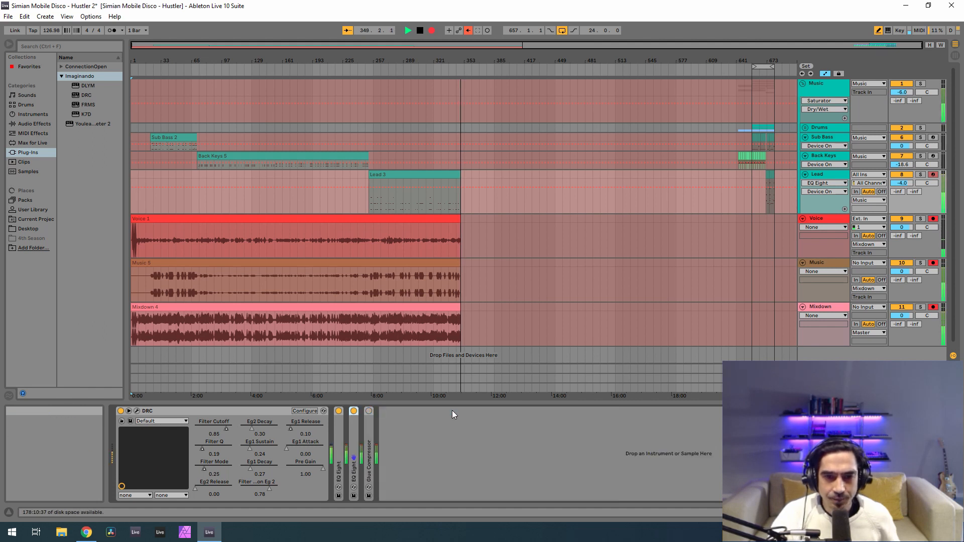
{"action": "double_click", "coordinate": [370, 426]}
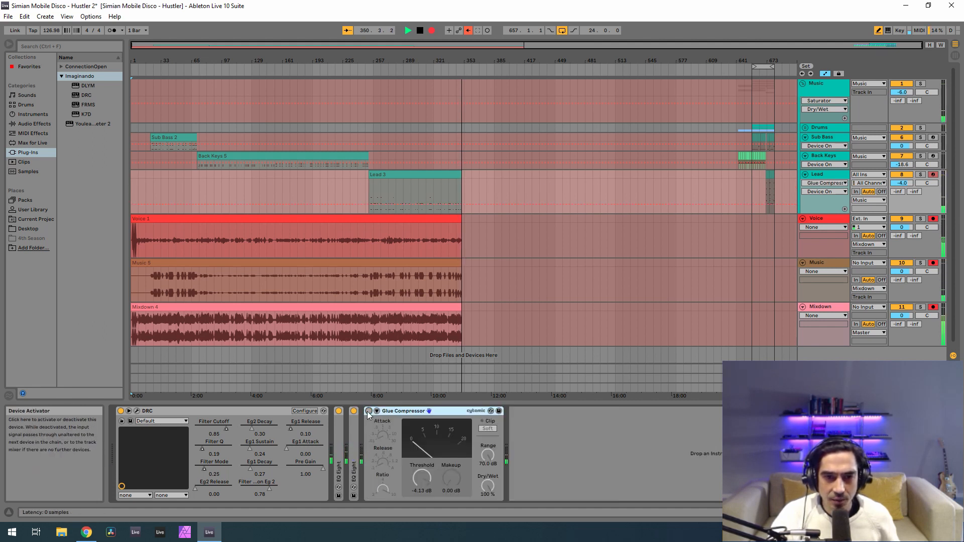
{"action": "left_click", "coordinate": [368, 411]}
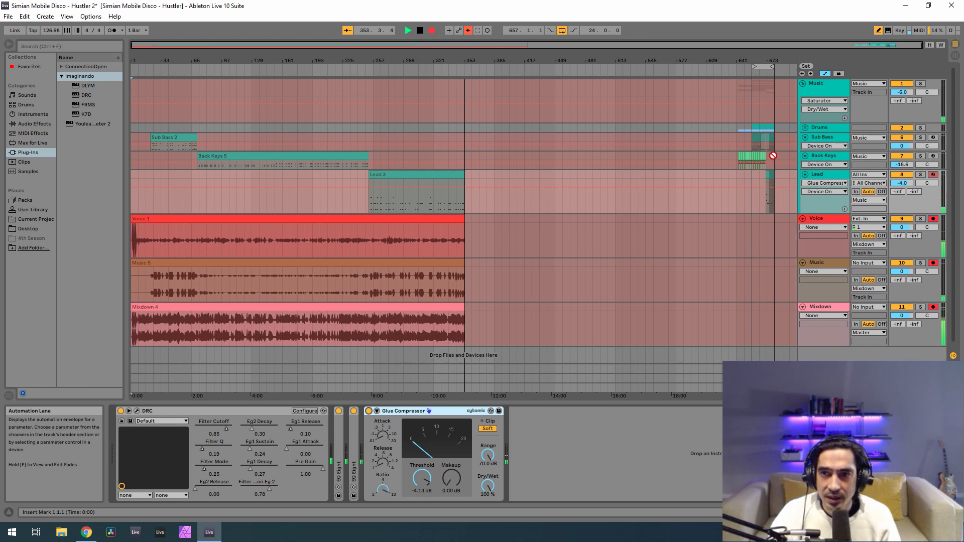
Step: Turn off automation arm and move the song section's clips near the end of the arrangement earlier, starting at bar 369
{"action": "left_click", "coordinate": [806, 174]}
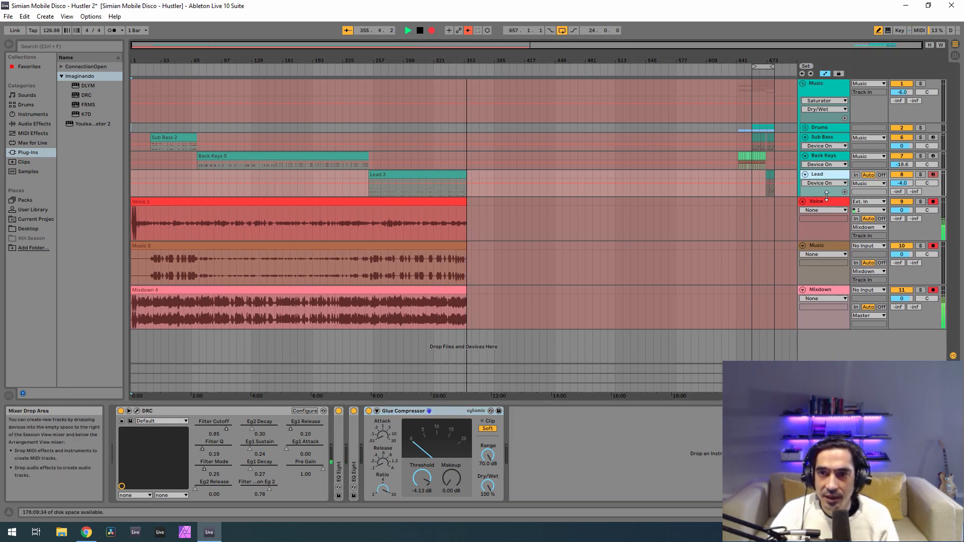
{"action": "left_click", "coordinate": [468, 30]}
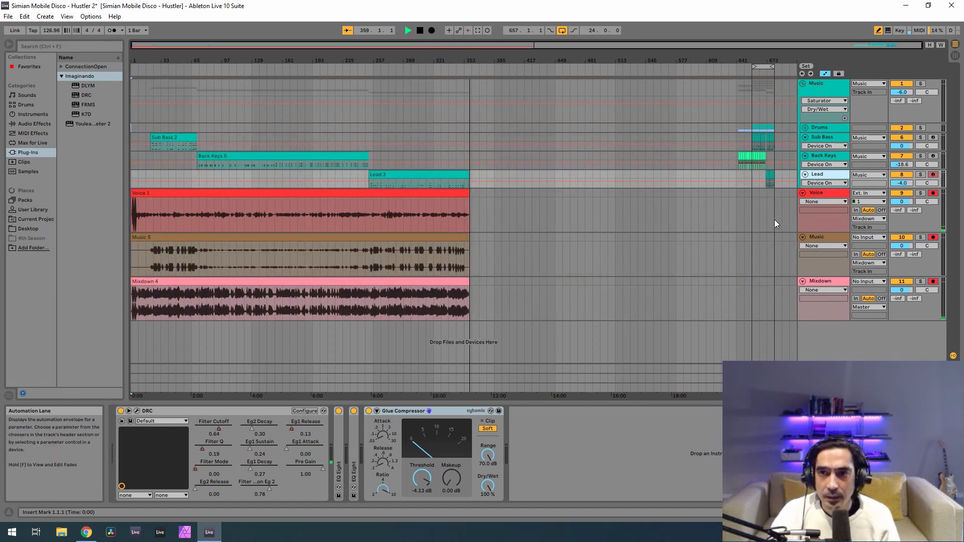
{"action": "left_click_drag", "start_coordinate": [774, 218], "coordinate": [739, 128]}
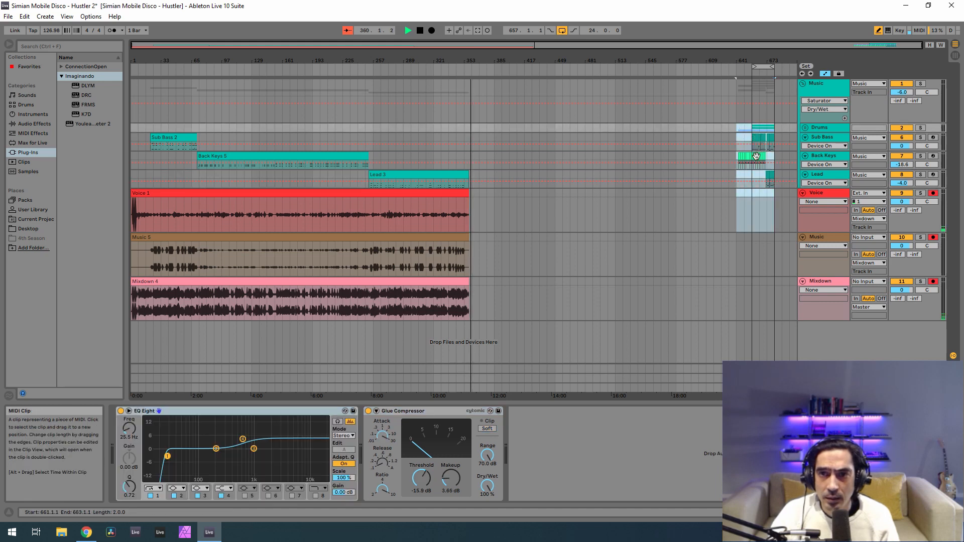
{"action": "left_click_drag", "start_coordinate": [740, 163], "coordinate": [497, 161]}
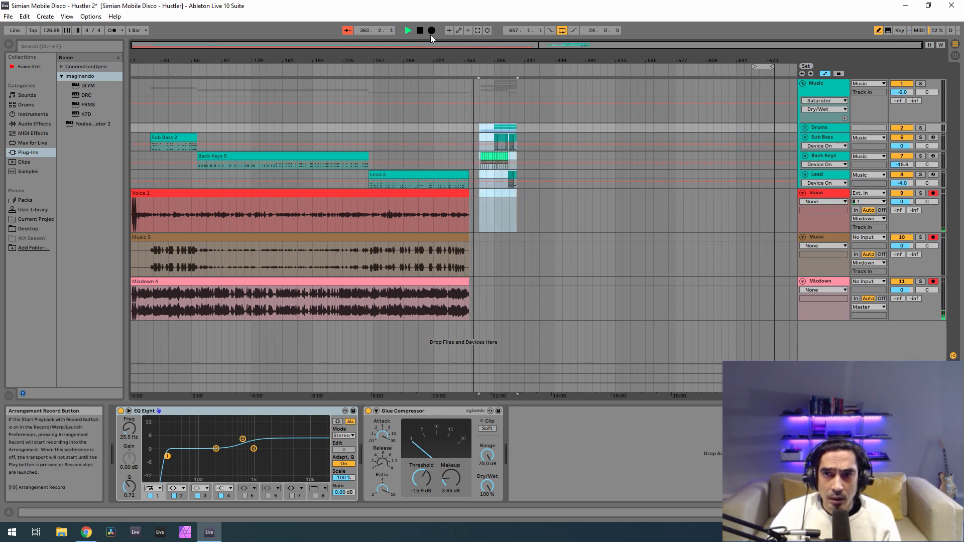
Step: Restart arrangement recording and disarm the Voice track when playback reaches the moved song section
{"action": "left_click", "coordinate": [431, 31]}
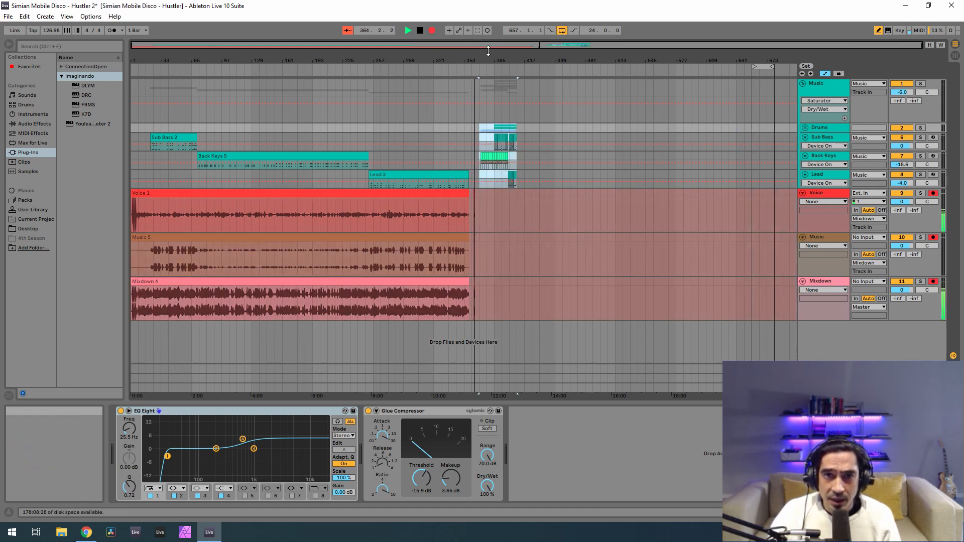
{"action": "left_click_drag", "start_coordinate": [499, 60], "coordinate": [496, 86]}
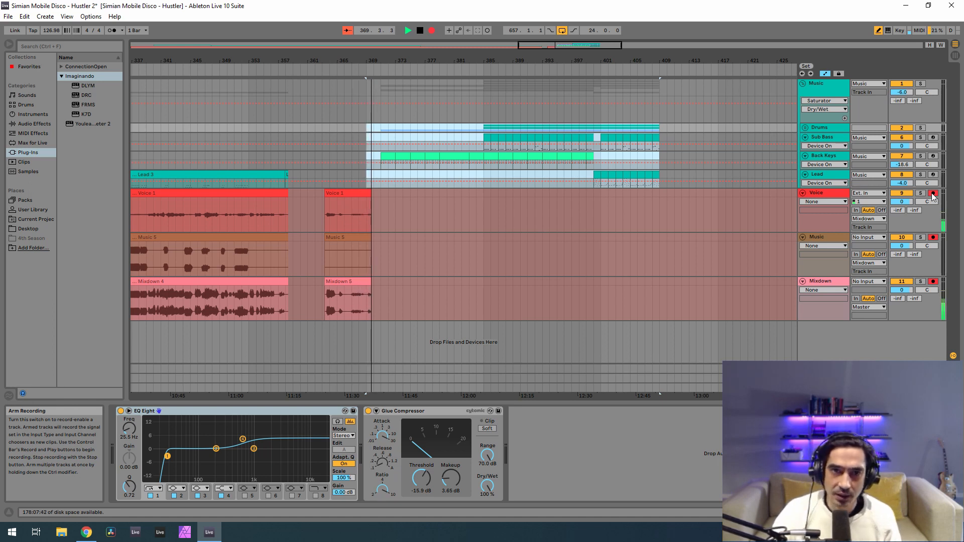
{"action": "left_click", "coordinate": [933, 196]}
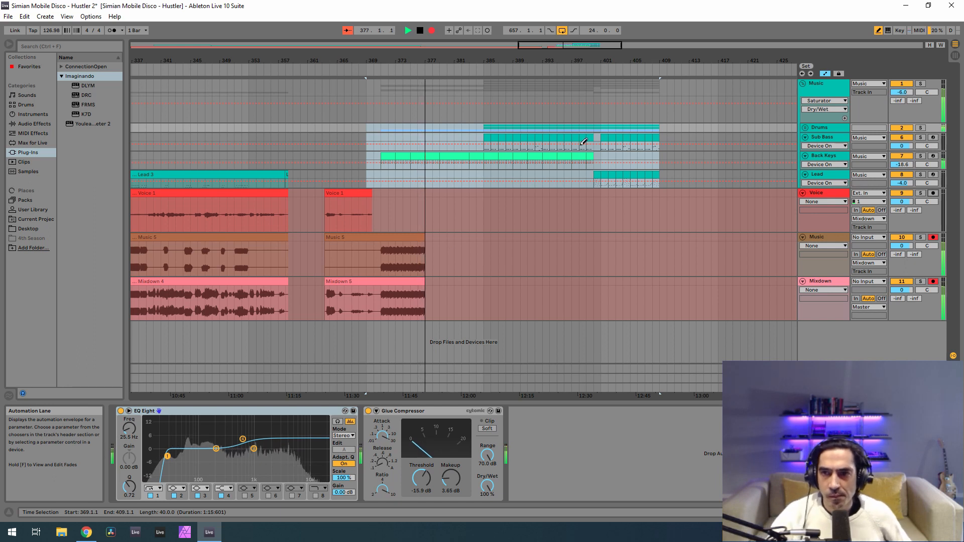
Step: Enlarge the Back Keys track with its EQ Eight Device On automation shown, and select the Voice track
{"action": "left_click", "coordinate": [806, 159]}
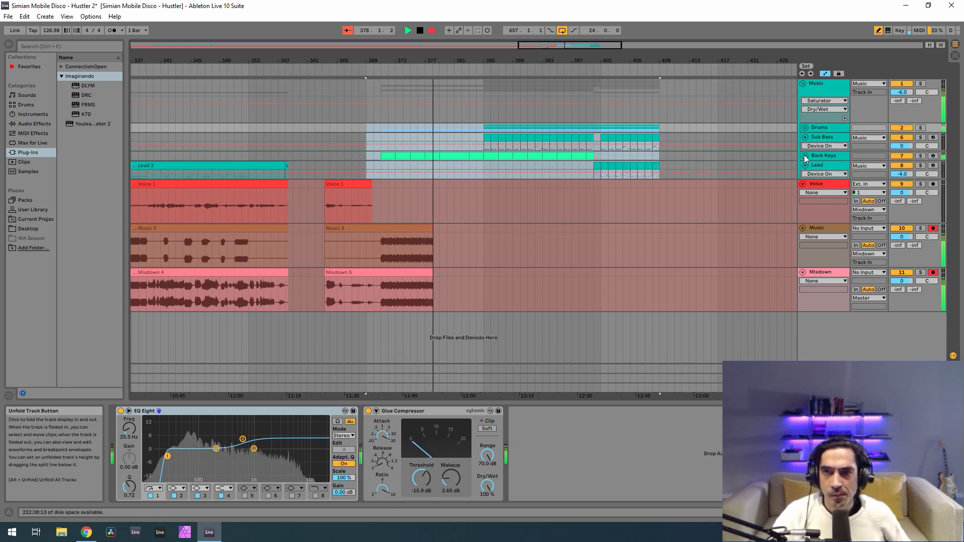
{"action": "left_click", "coordinate": [826, 160]}
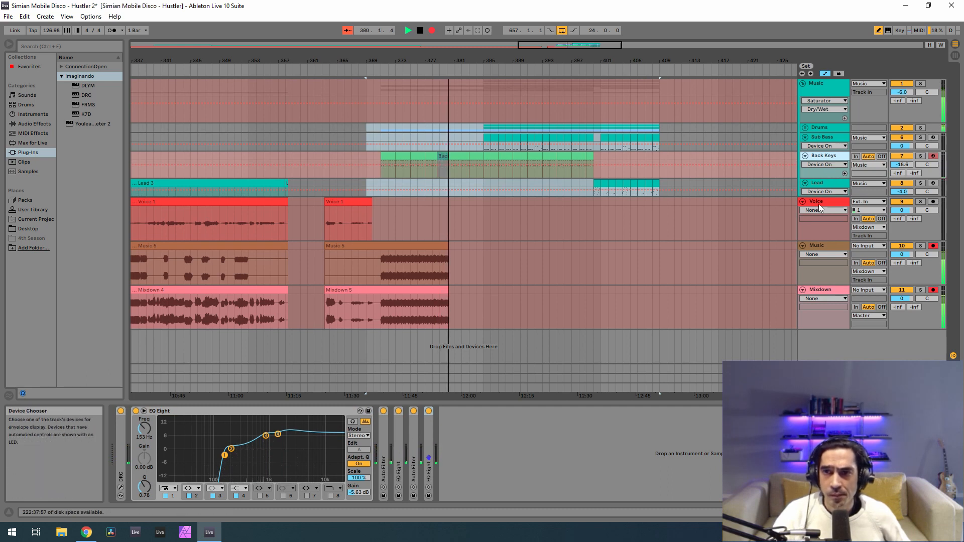
{"action": "left_click", "coordinate": [804, 216]}
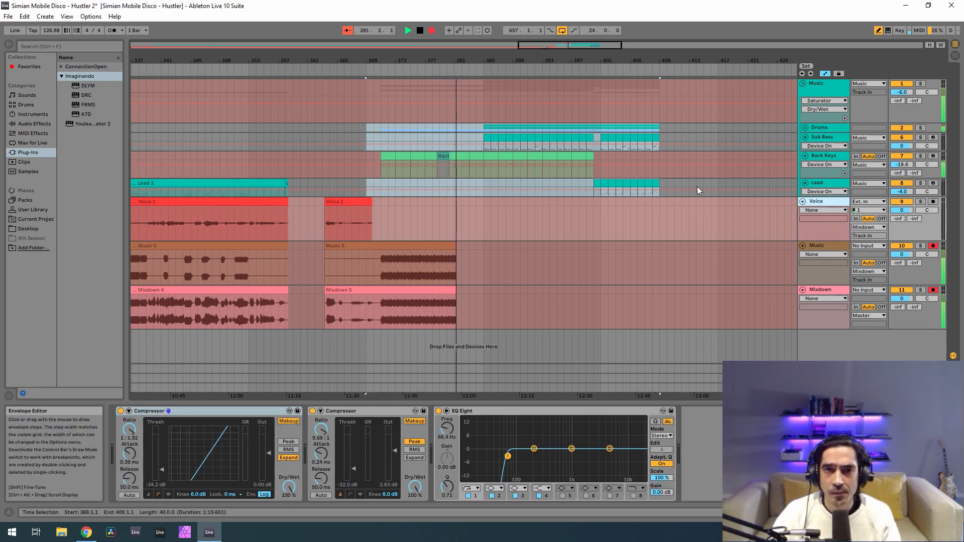
{"action": "left_click", "coordinate": [820, 166]}
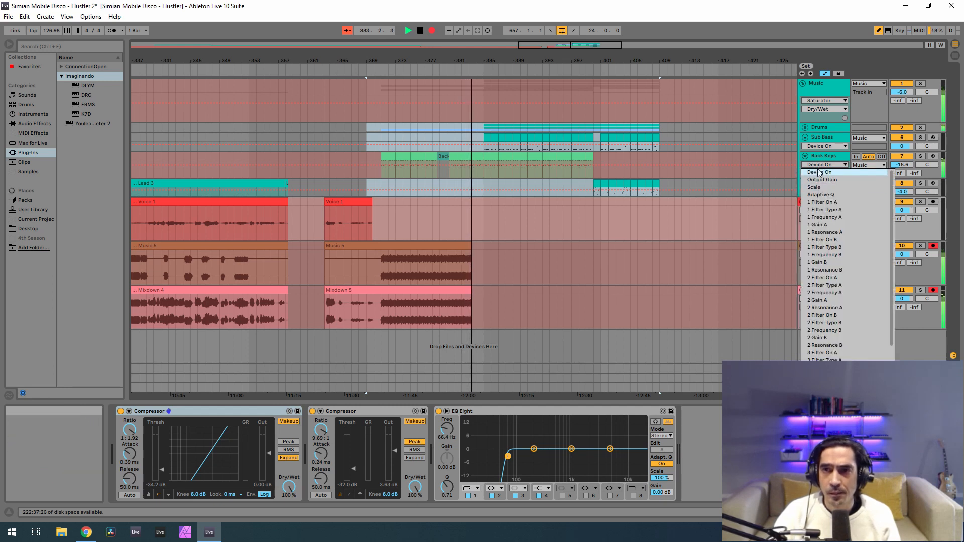
{"action": "left_click", "coordinate": [820, 172]}
{"action": "left_click_drag", "start_coordinate": [818, 179], "coordinate": [819, 190]}
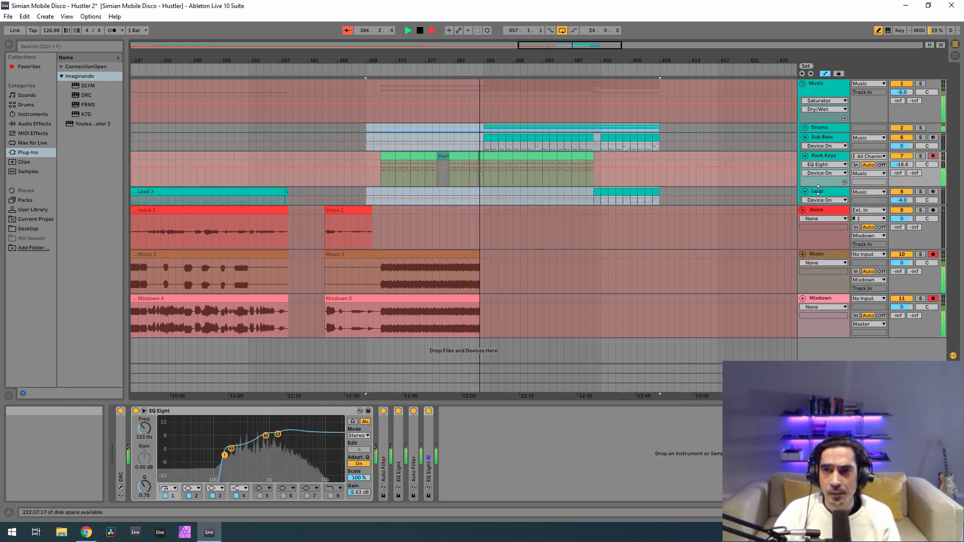
{"action": "left_click", "coordinate": [825, 210]}
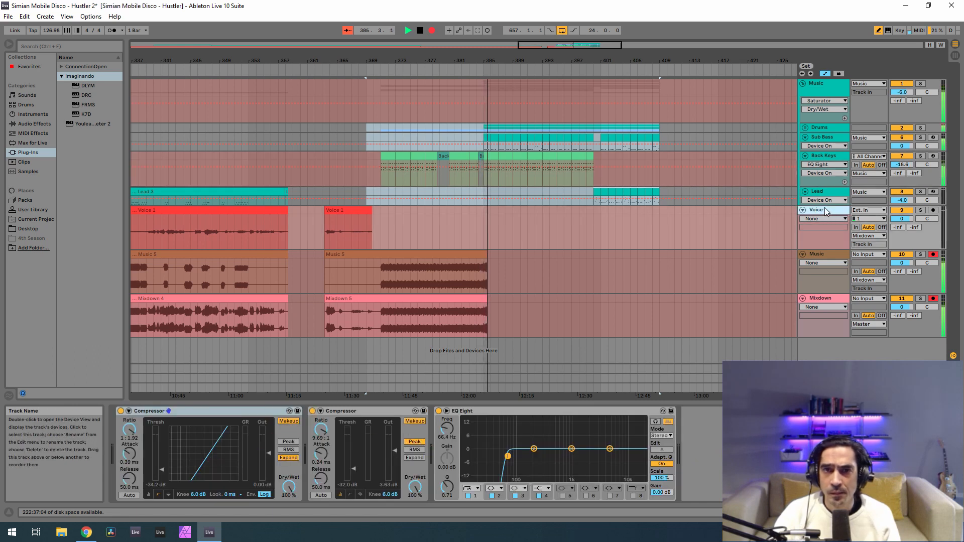